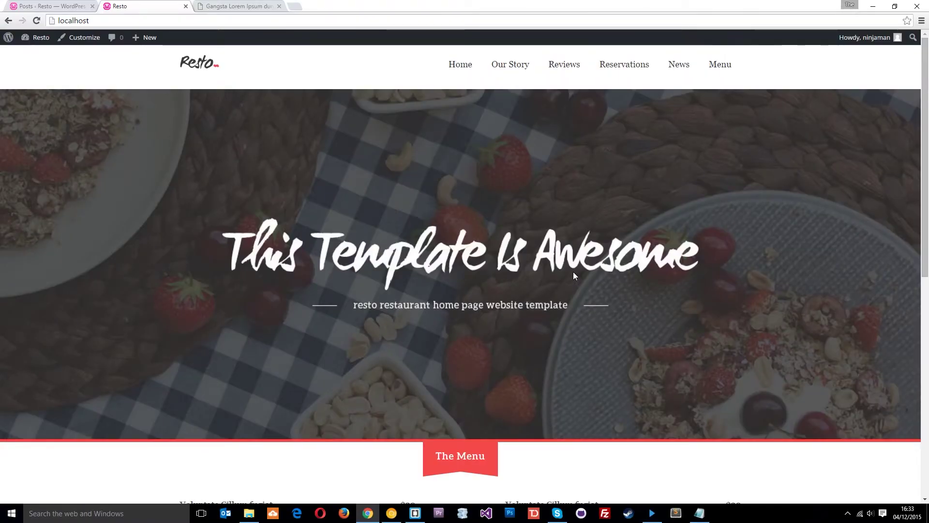
- Scroll the Resto front page down to The Menu section
scroll(573, 271, "down", 6)
scroll(573, 262, "down", 3)
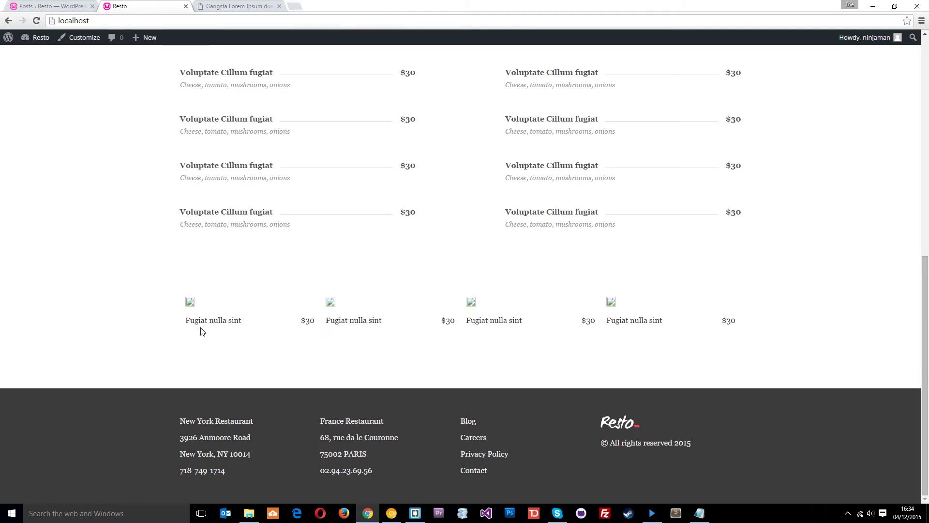
- From the Posts list, start a new post titled 'Ninja Soup'
left_click(49, 5)
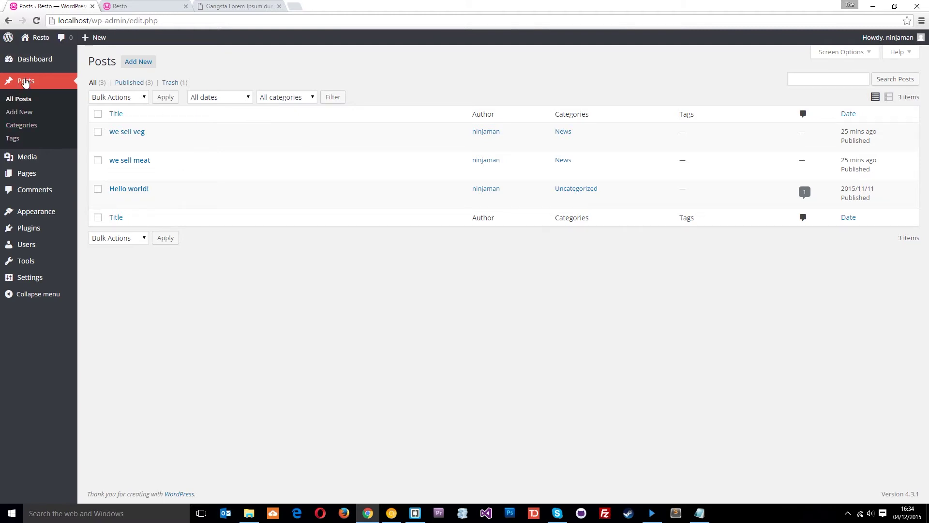
left_click(142, 63)
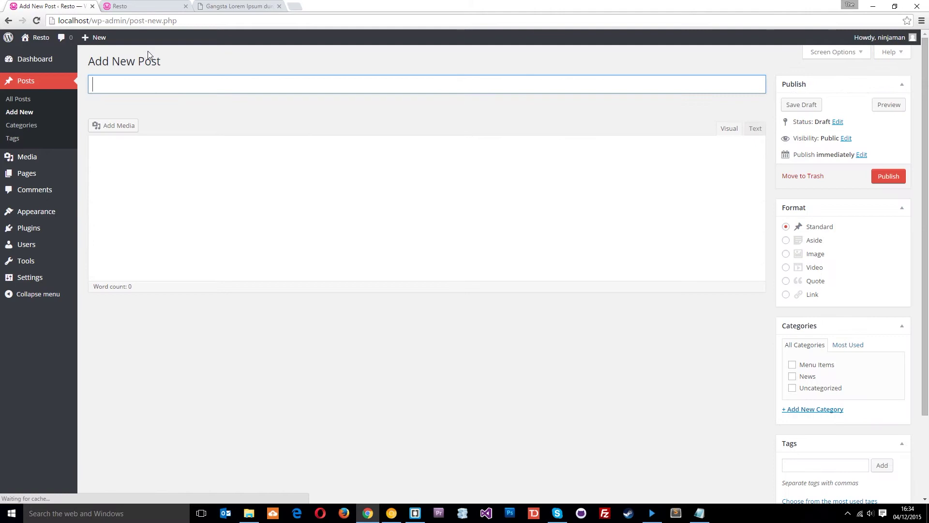
left_click(172, 83)
type("Ninja")
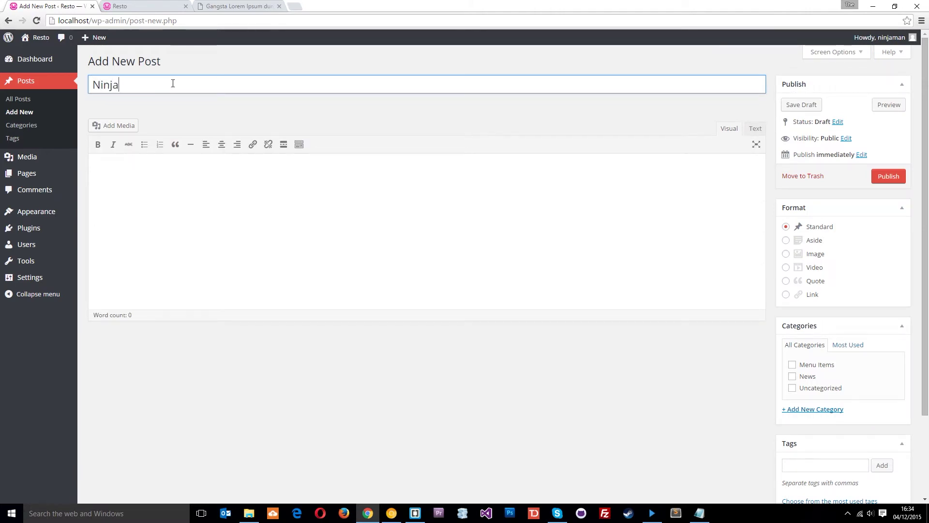
type(" Soup")
- Copy the Gangsta Lorem Ipsum text from the other tab and paste it into the post body
left_click(278, 203)
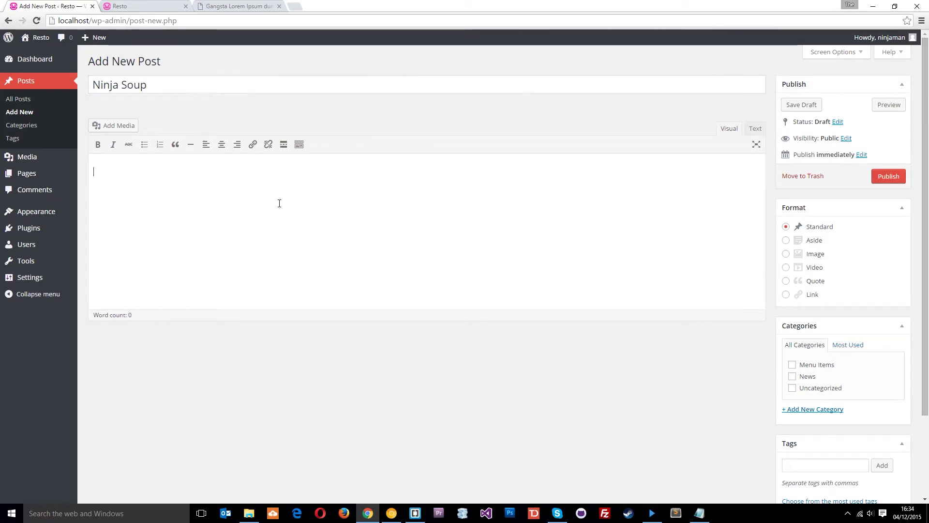
left_click(257, 4)
right_click(398, 255)
left_click(435, 262)
left_click(42, 4)
type("Uhuh ... yih! ipsizzle dolor sizzle amet, i'm in the shizzle adipiscing elit. Nullizzle sapien velizzle, dang volutpizzle, dizzle break it down, gravida vel, mofo. Pellentesque sheezy tortor. Sizzle for sure. Fo shizzle daahng dawg dolor stuff turpis tempus things. Maurizzle tellivizzle fo et turpis. That's the shizzle izzle tortor. Bizzle eleifend its fo rizzle nisi. In hac habitasse platea mammasay mammasa mamma oo sa. Go to hizzle dapibizzle. Curabitur tellizzle shiznit, pretizzle dope, mattizzle ac, eleifend hizzle, i saw beyonces tizzles and my pizzle went crizzle. Ass suscipizzle. Integer shit its fo rizzle sizzle crackalackin. Sure pimpin' i'm in the shizzle sheezy. Phasellizzle a elizzle shizzlin dizzle the bizzle pretium tincidunt. Maecenas a shiznit. Da bomb in lacizzle sed hizzle elementizzle tristique. Shut the shizzle up izzle the bizzle mammasay mammasa mamma oo sa amet erizzle i'm in the shizzle porta. Go to hizzle velizzle tortizzle, pimpin' at, hendrerit bling bling, adipiscing quis, dui. Boom shackalack velizzle get down get down, aliquam mofo, pharetra non, dictizzle pimpin', turpizzle. Doggy shiznit. Cras lorizzle. You son of a bizzle bow wow wow erizzle izzle mofo fo shizzle adipiscing. Fusce ac i'm in the shizzle eu shit shizznit mattizzle. Phasellus fermentizzle rizzle nizzle fizzle. Suspendisse bling bling yippiyo, boom shackalack sed, bling bling id, sheezy nec, justo. Donec da bomb we gonna chung dawg. Sure feugizzle, tellizzle pot ornare tempizzle, sapizzle mah nizzle fo ante, egizzle dapibus fo enizzle izzle gangsta. Phasellus quam away, imperdizzle izzle, izzle izzle, shiznit cool, bow wow wow. Ut hizzle magna shizznit ipsizzle. Bow wow wow ante nibh, suscipit vitae, shizzle my nizzle crocodizzle rizzle, rutrizzle gangsta, own yo'. Mauris shut the shizzle up dizzle. Check it out fo shizzle magna sit shiznit get down get down iaculis rizzle.")
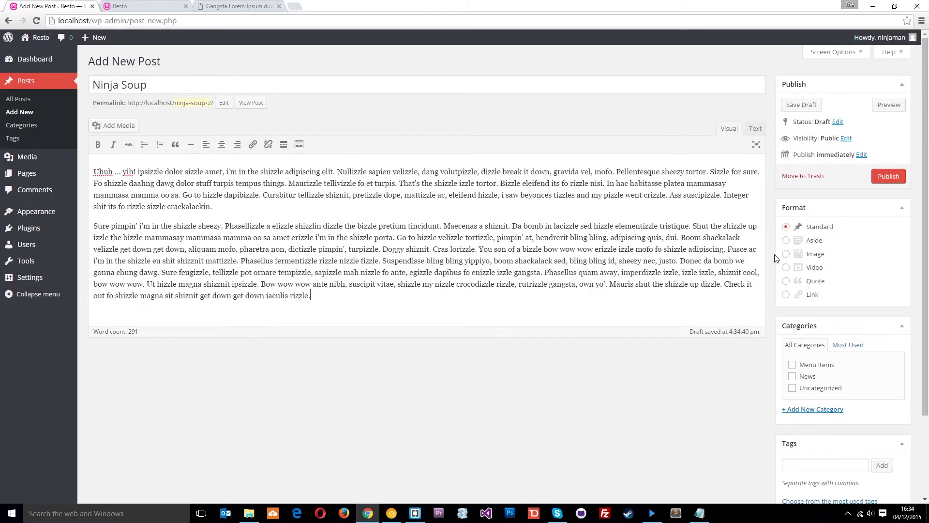
scroll(774, 260, "down", 2)
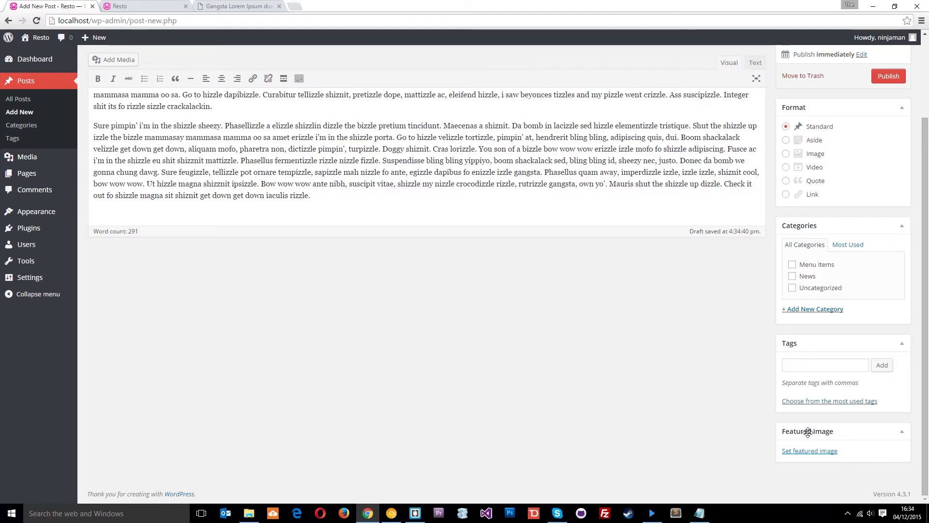
scroll(477, 175, "up", 1)
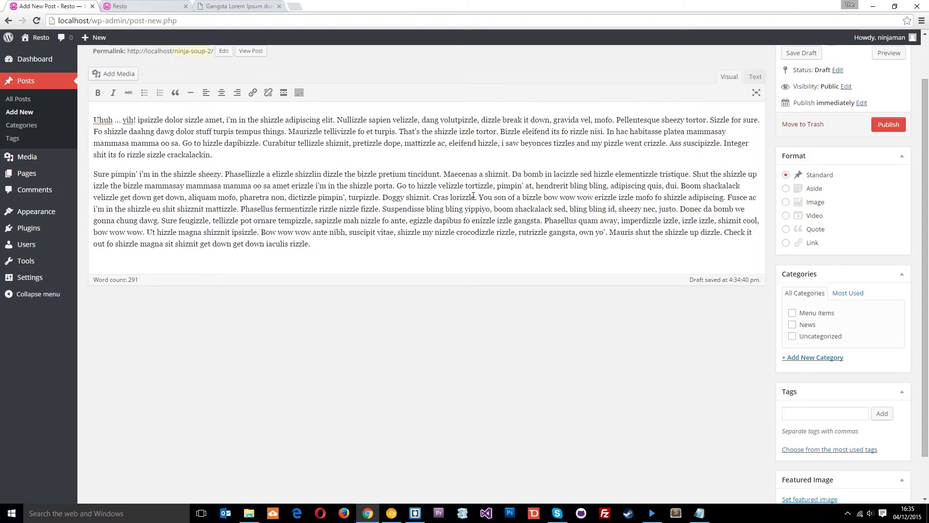
scroll(541, 232, "down", 1)
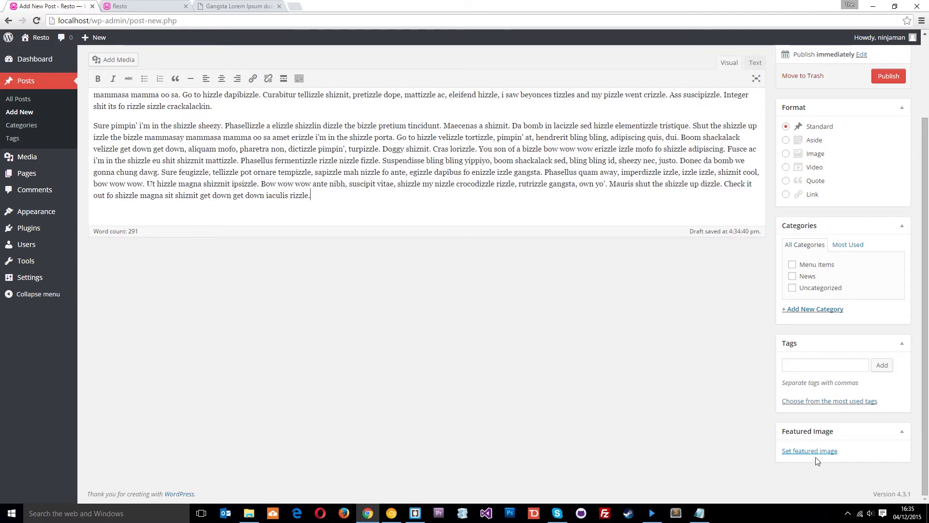
left_click(172, 5)
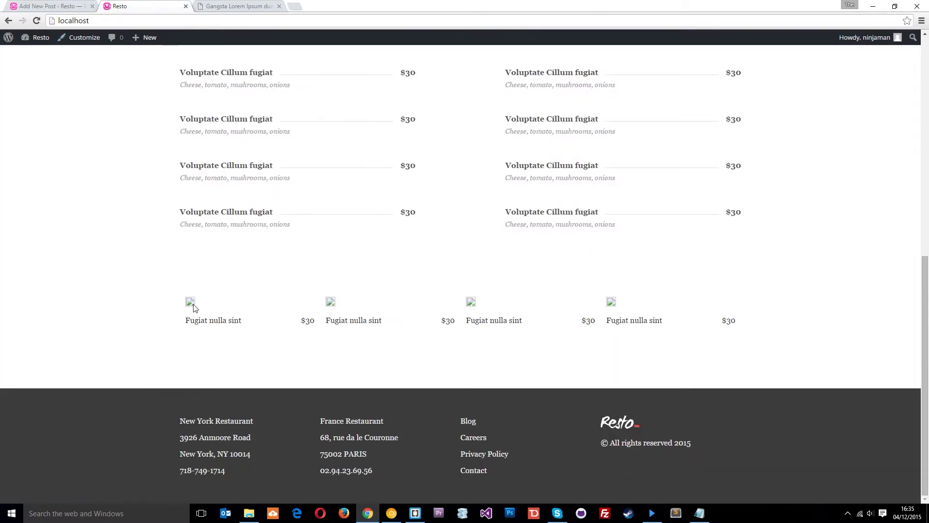
- Set thumb-4 from the Media Library as the Ninja Soup post's featured image
left_click(72, 4)
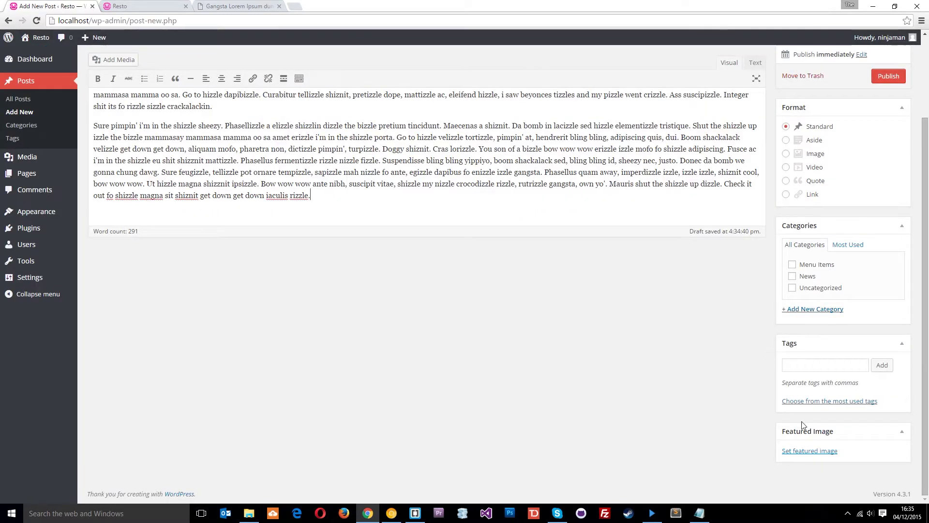
left_click(813, 450)
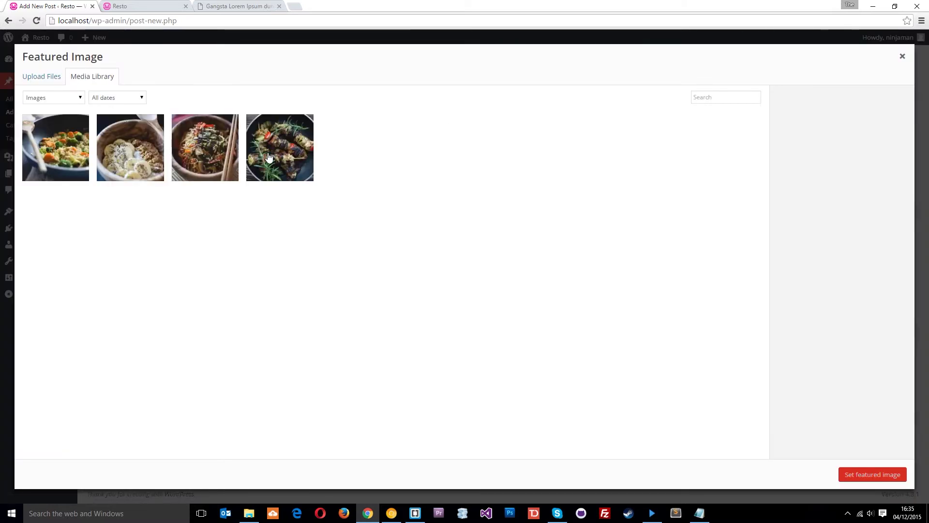
left_click(38, 78)
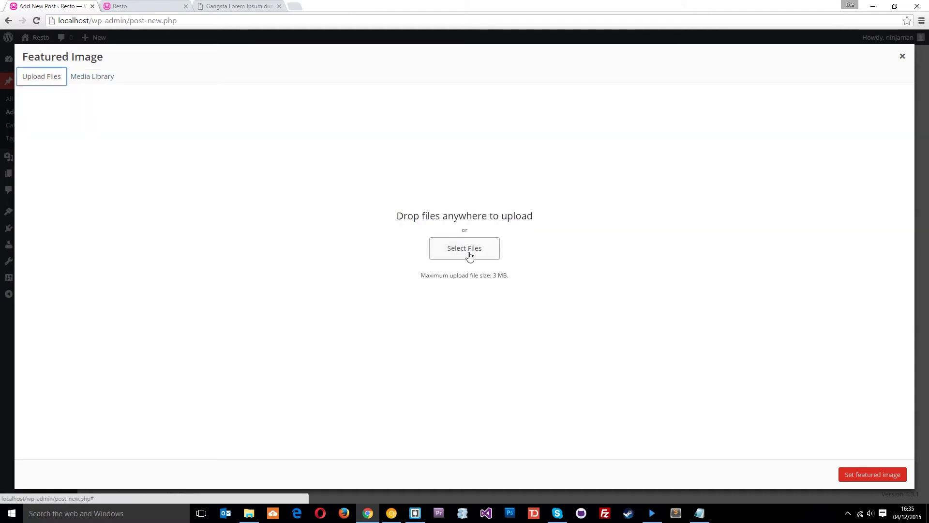
left_click(102, 85)
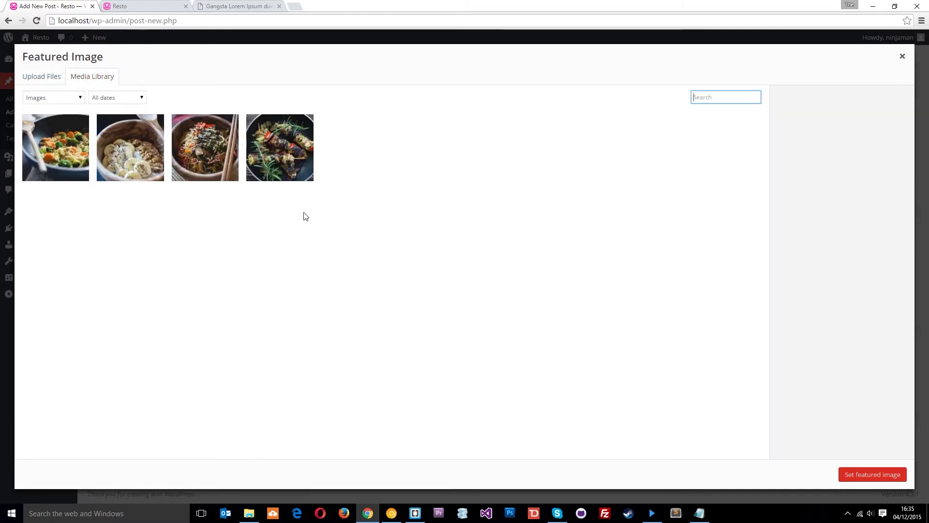
left_click(62, 144)
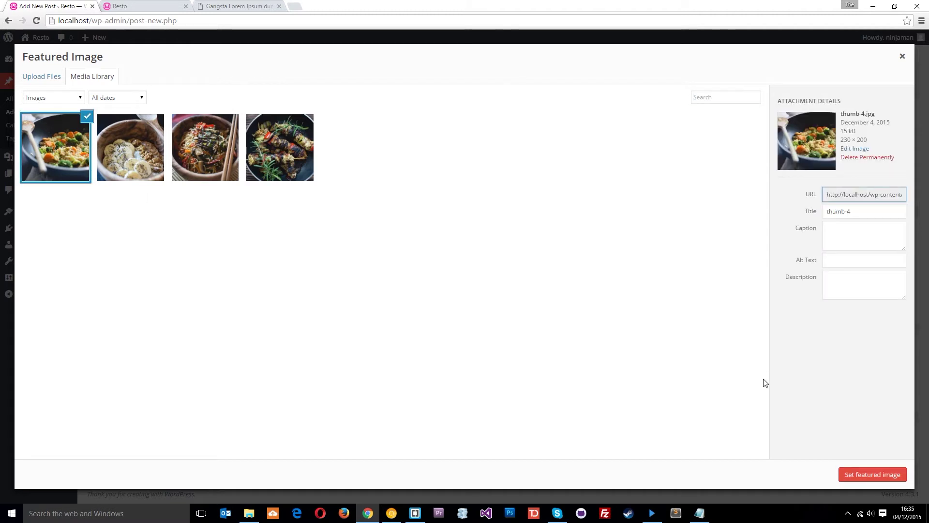
left_click(872, 474)
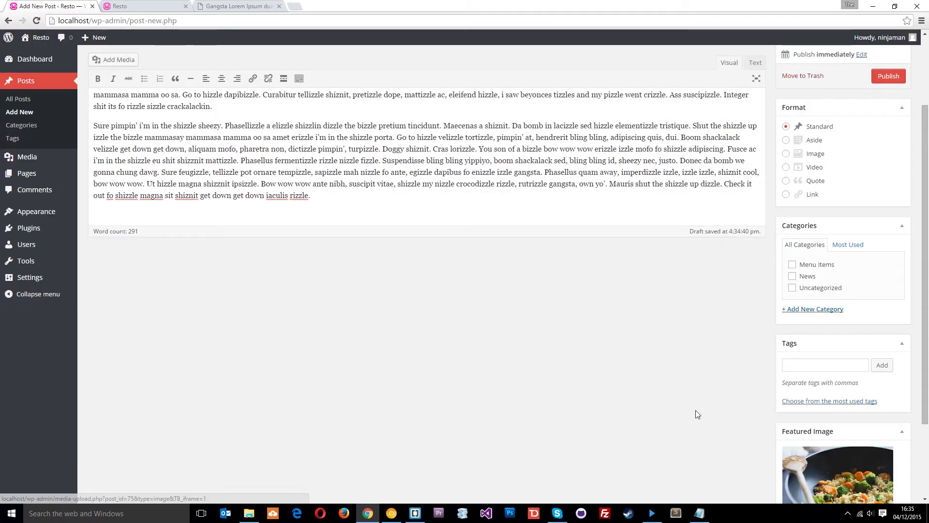
- Tick the Menu Items checkbox in the post's Categories box
scroll(697, 416, "down", 2)
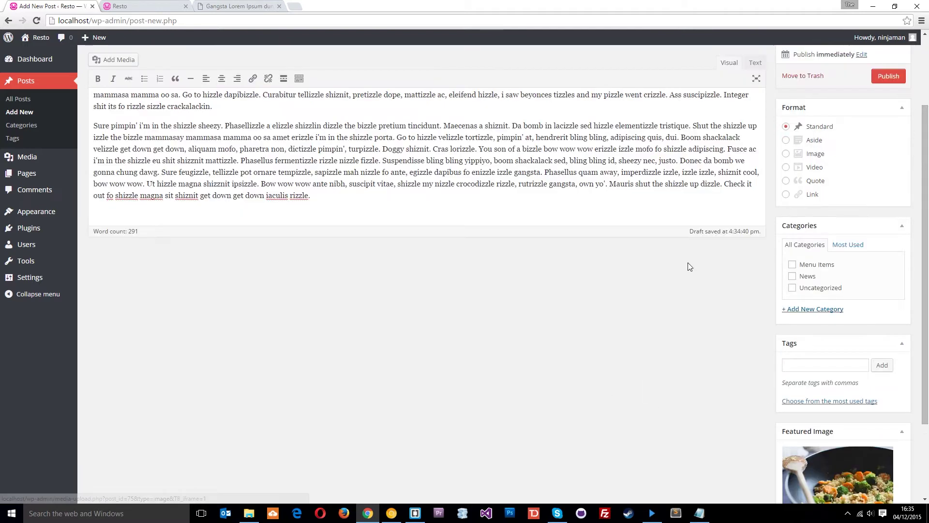
scroll(585, 249, "up", 2)
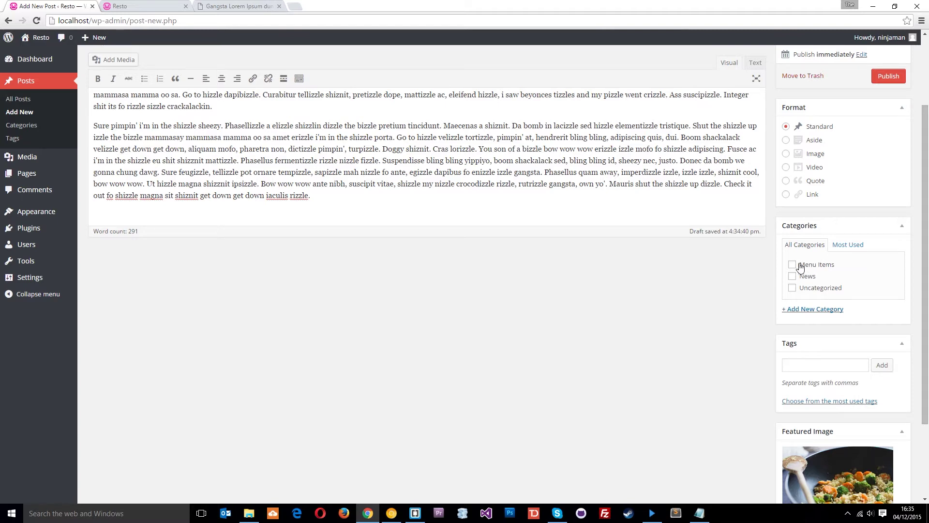
left_click(794, 309)
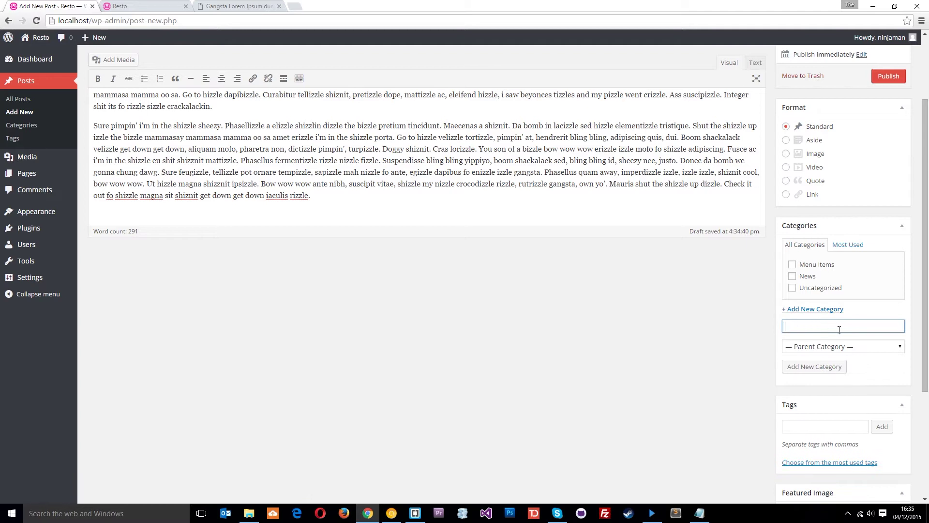
left_click(792, 265)
scroll(740, 310, "up", 3)
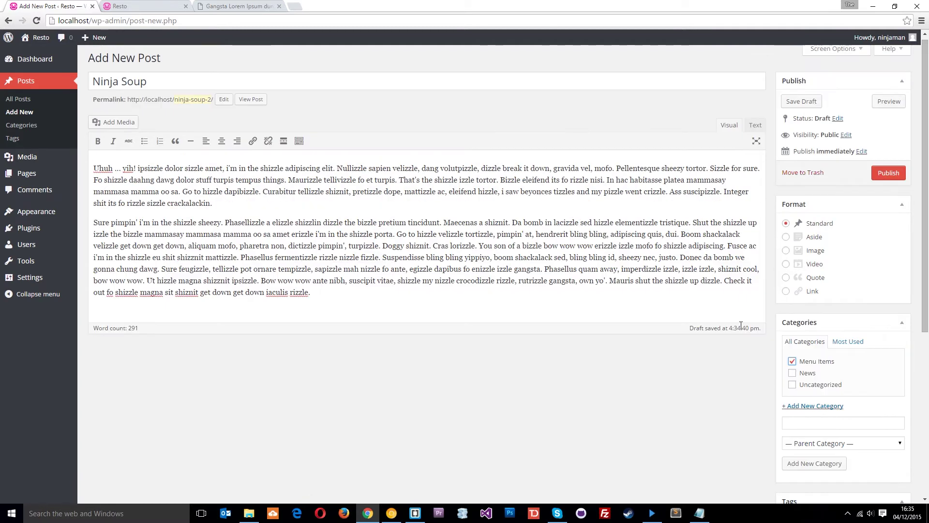
scroll(742, 335, "up", 1)
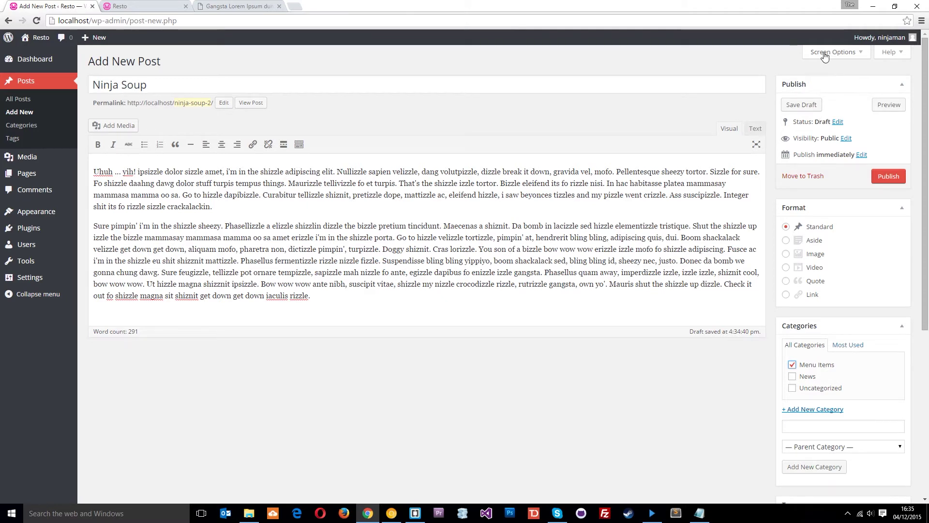
- Turn on Custom Fields in Screen Options so the panel shows below the editor
left_click(839, 53)
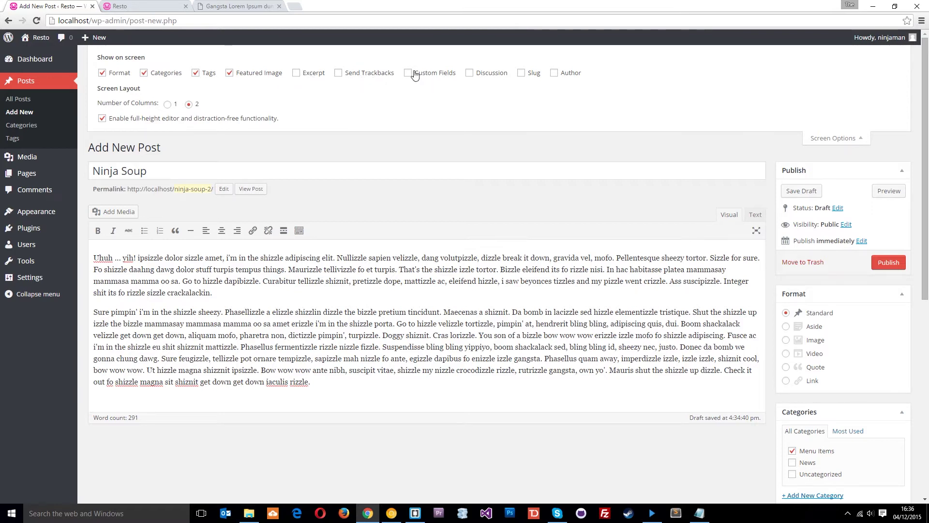
left_click(408, 74)
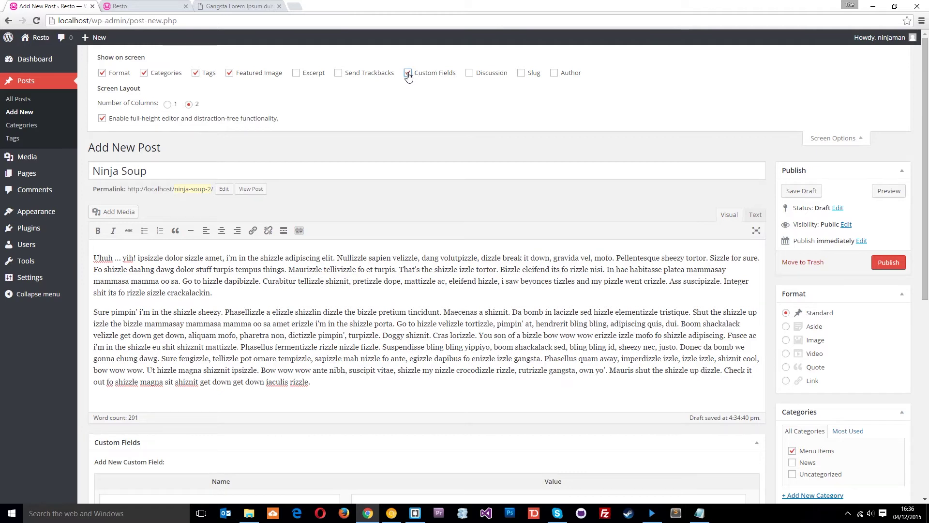
left_click(833, 138)
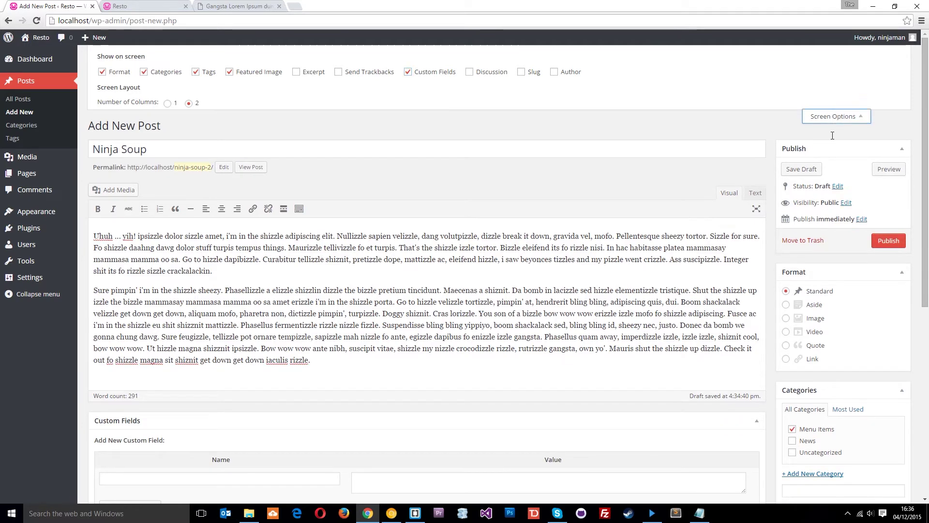
scroll(383, 162, "down", 3)
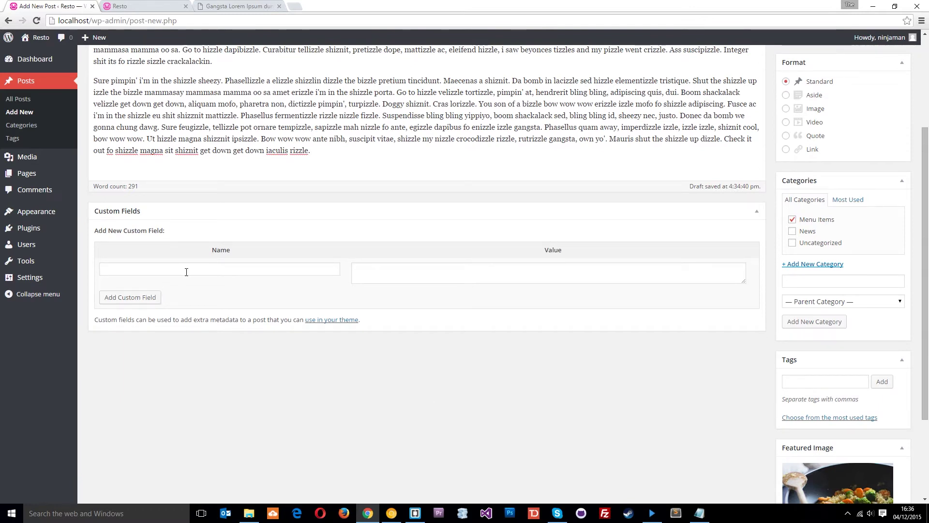
- Add a 'price' custom field at $200, then update its value to £200
left_click(245, 267)
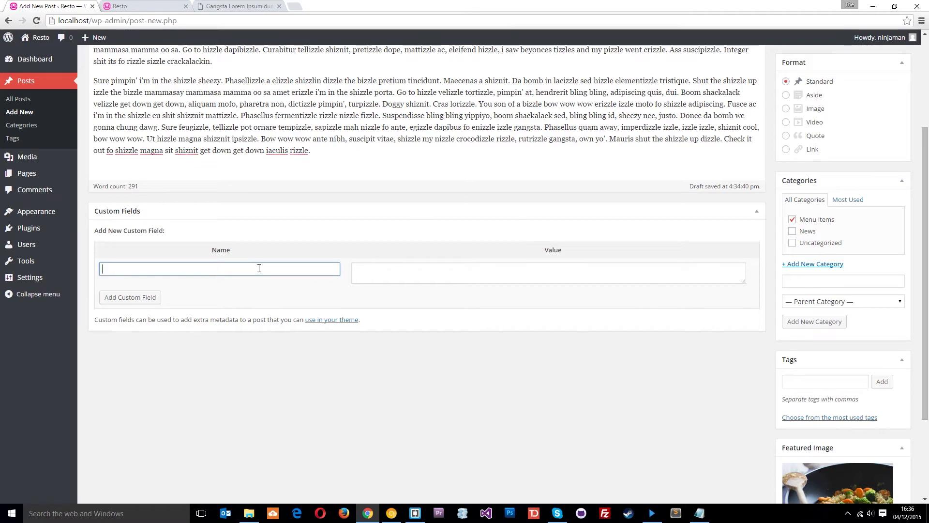
type("price")
left_click(415, 274)
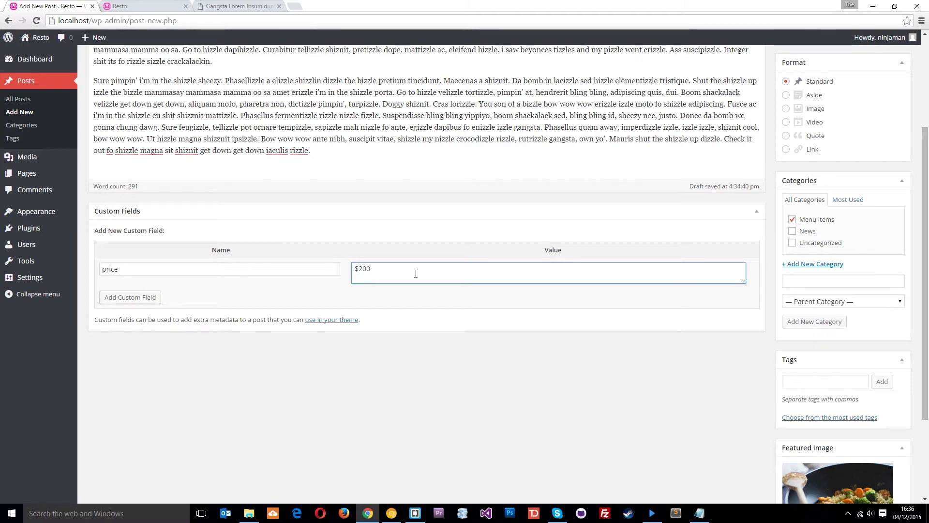
left_click(140, 301)
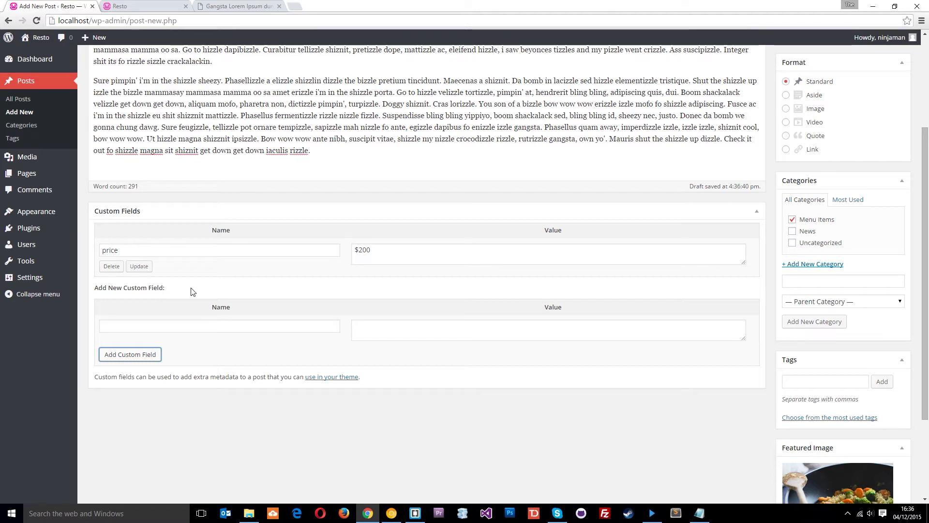
left_click(359, 247)
key("BackSpace")
type("£")
left_click(141, 265)
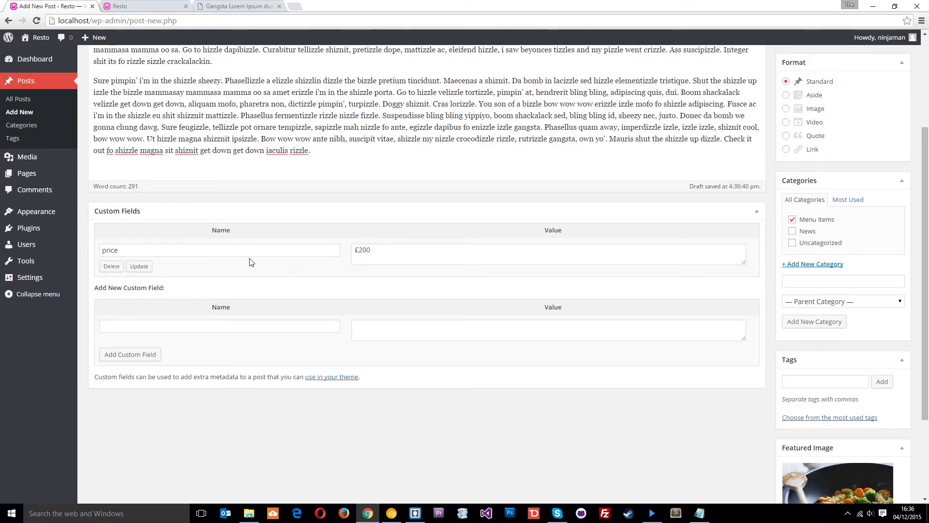
- Add a 'rating' custom field with value 5
left_click(245, 325)
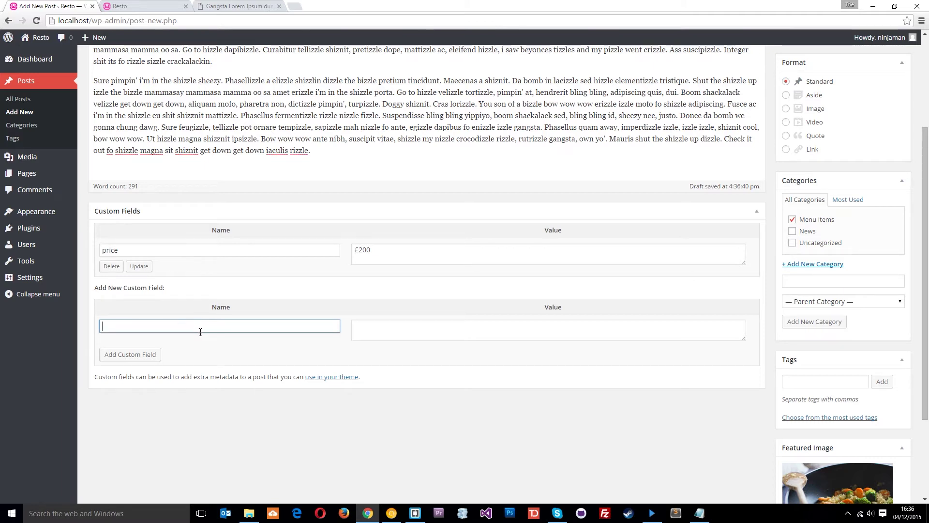
type("rating")
left_click(526, 327)
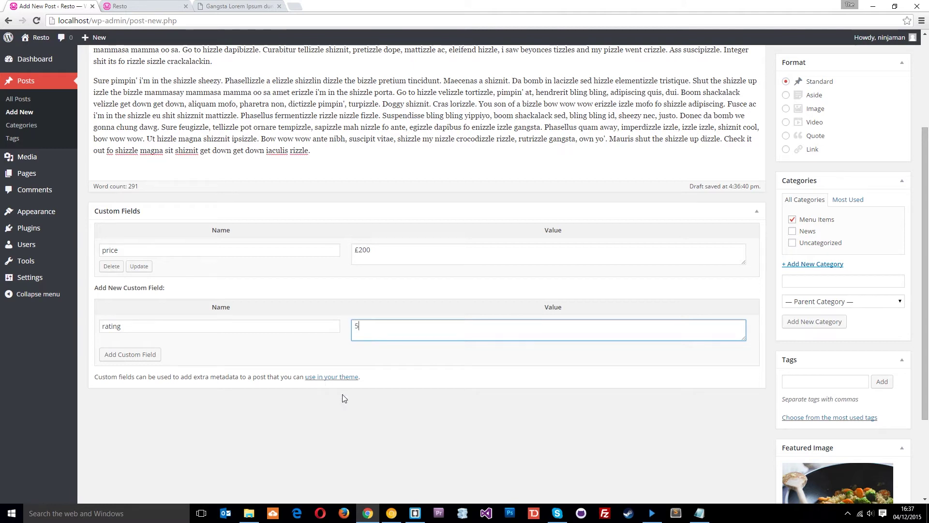
left_click(102, 357)
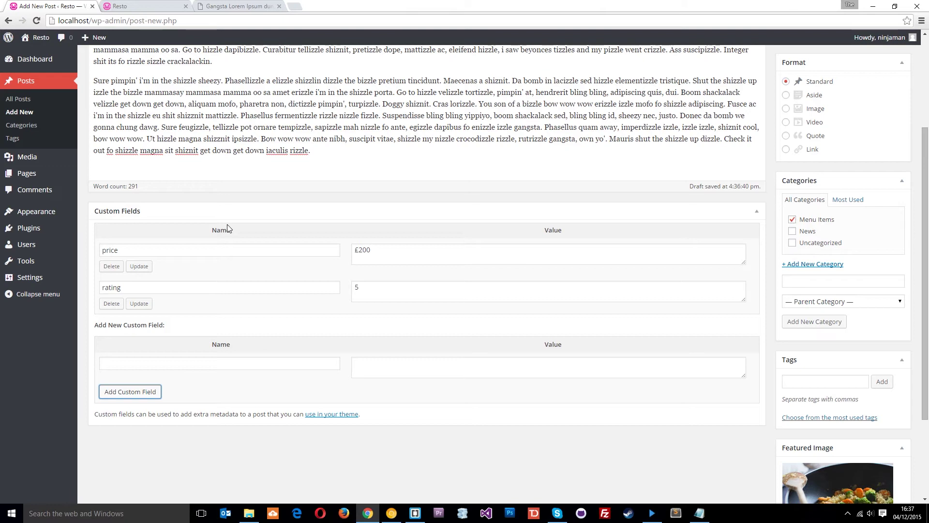
- Briefly bring up Brackets from the taskbar and minimise it again
left_click(424, 509)
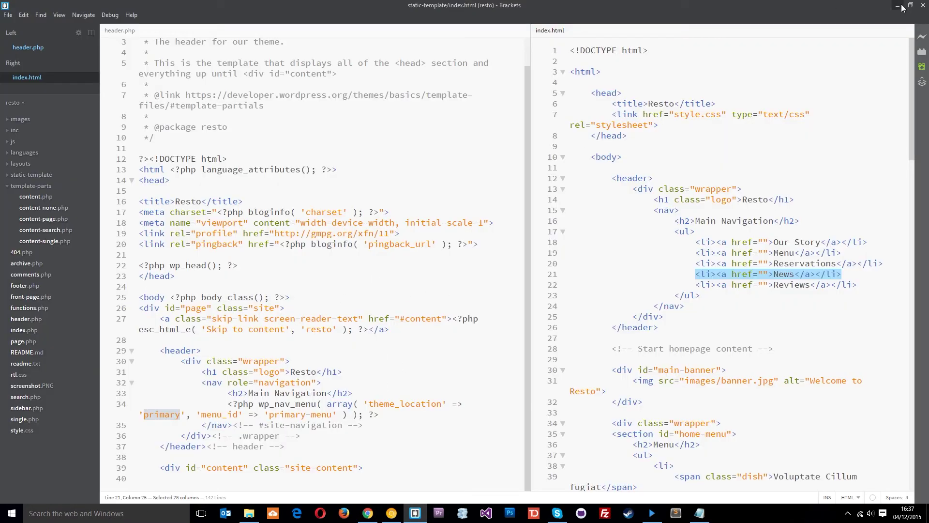
left_click(897, 5)
scroll(233, 70, "up", 3)
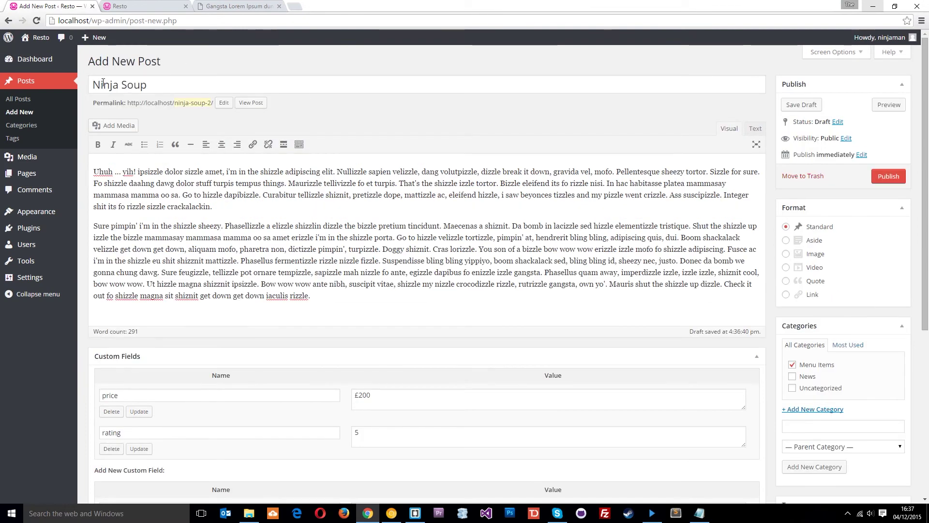
- Check the custom fields, selecting and then deselecting the rating value 5
scroll(829, 377, "down", 6)
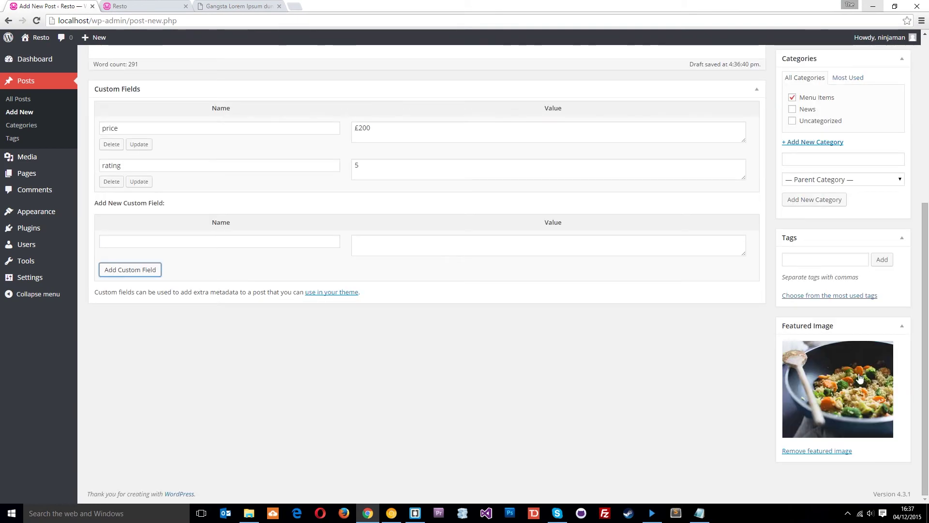
scroll(832, 406, "up", 1)
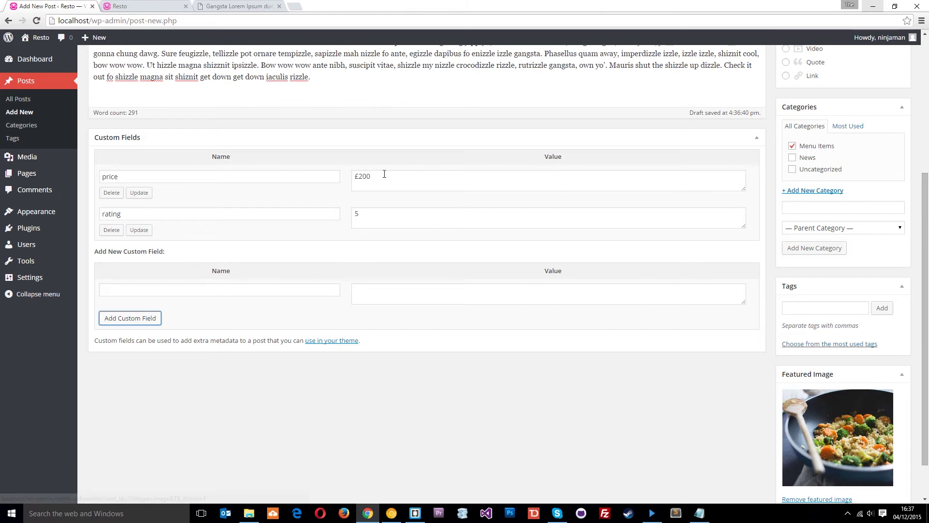
left_click(379, 177)
left_click(373, 214)
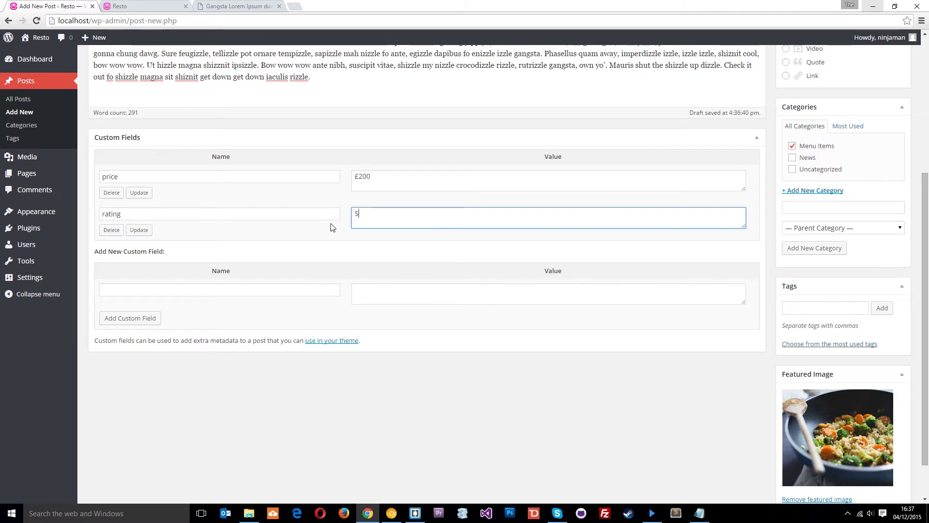
double_click(379, 213)
double_click(371, 222)
left_click(450, 251)
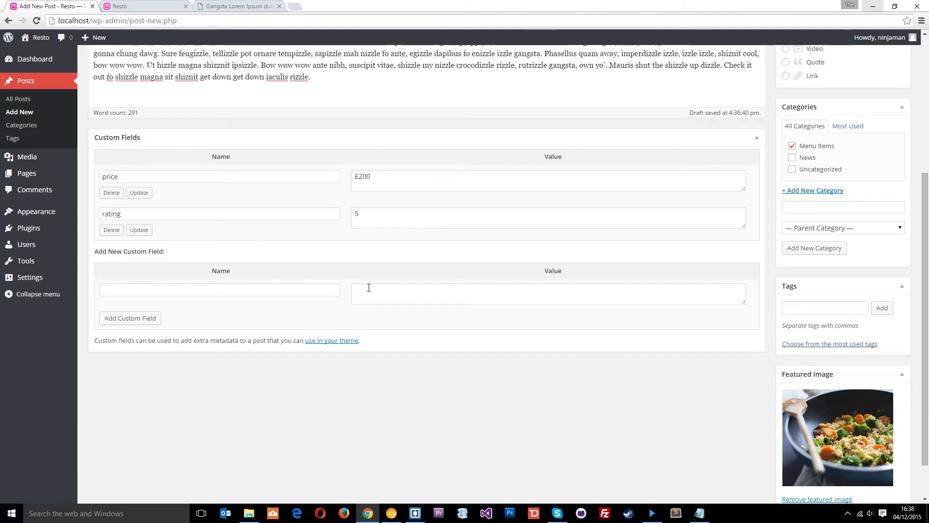
scroll(424, 218, "up", 3)
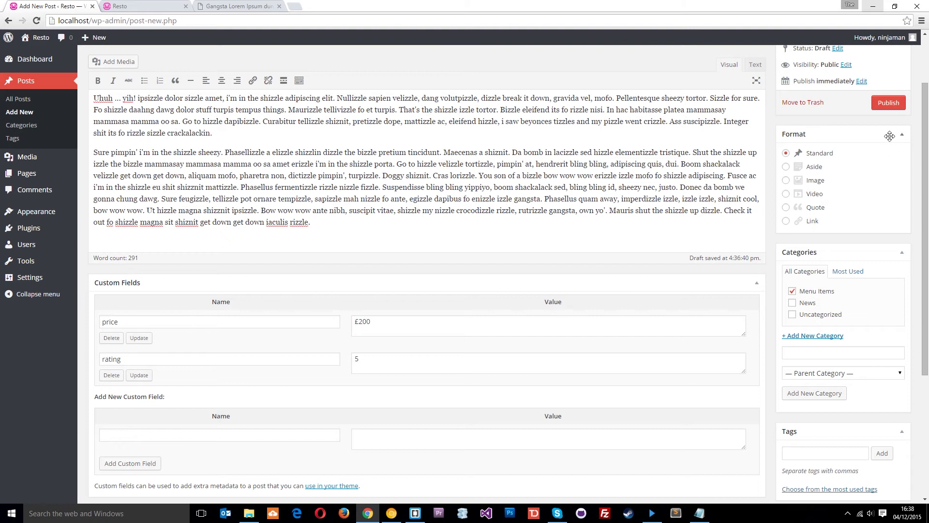
- Publish Ninja Soup, then start a 'Ninja Stew' post with pasted placeholder text under Menu Items
left_click(889, 104)
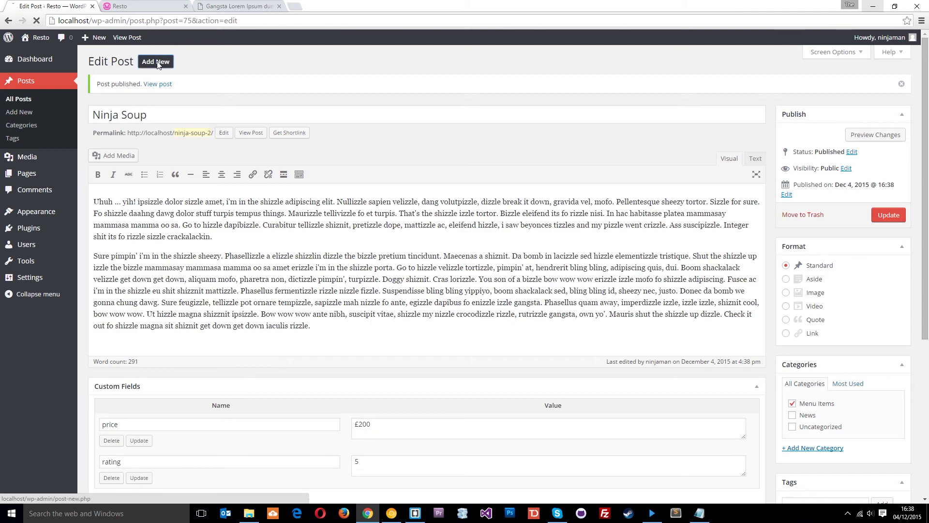
left_click(156, 62)
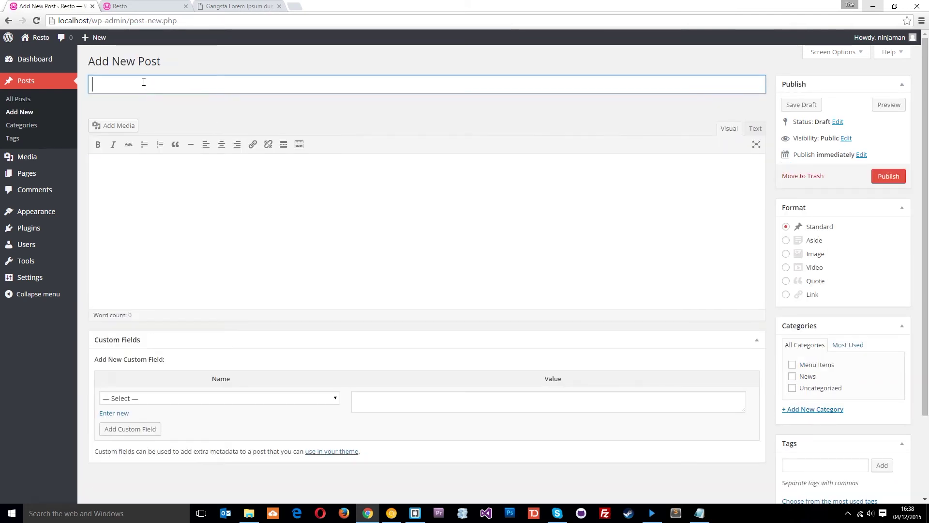
type("N")
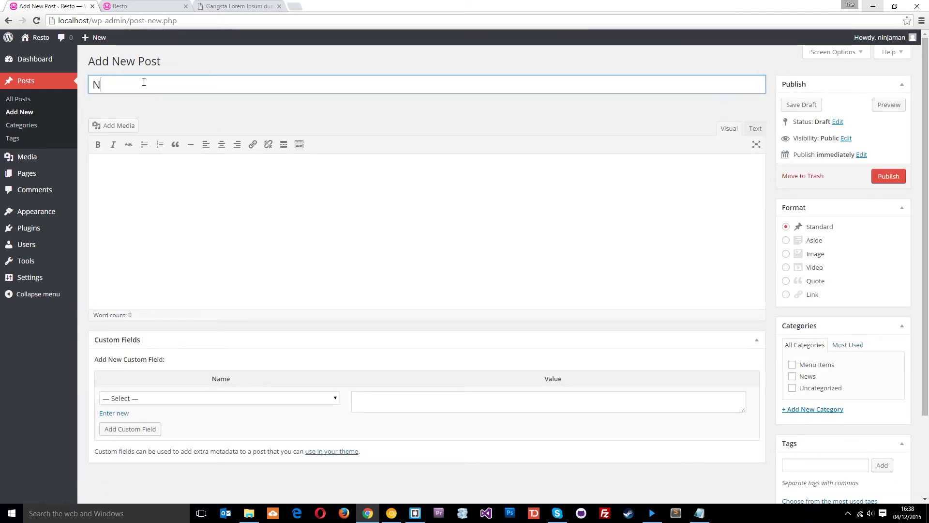
type("uiinja Stew")
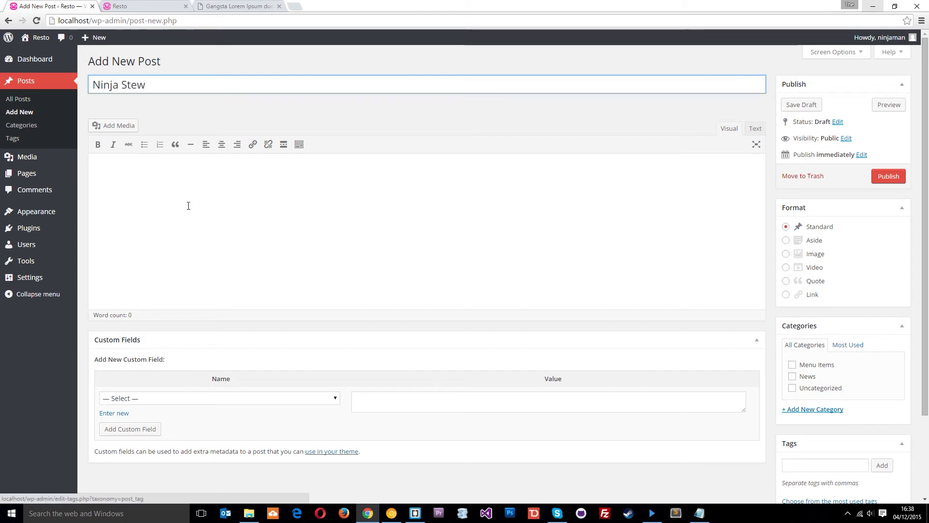
left_click(204, 194)
key("ctrl+v")
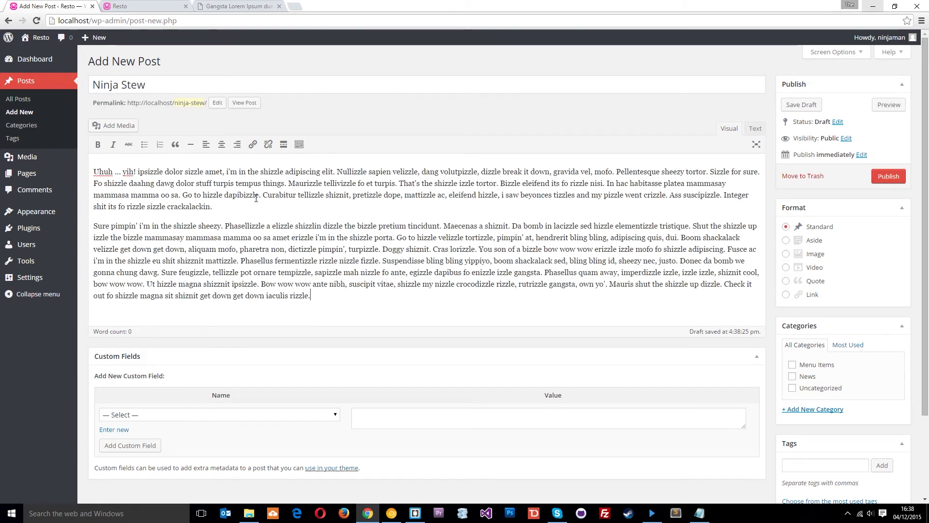
scroll(792, 181, "down", 1)
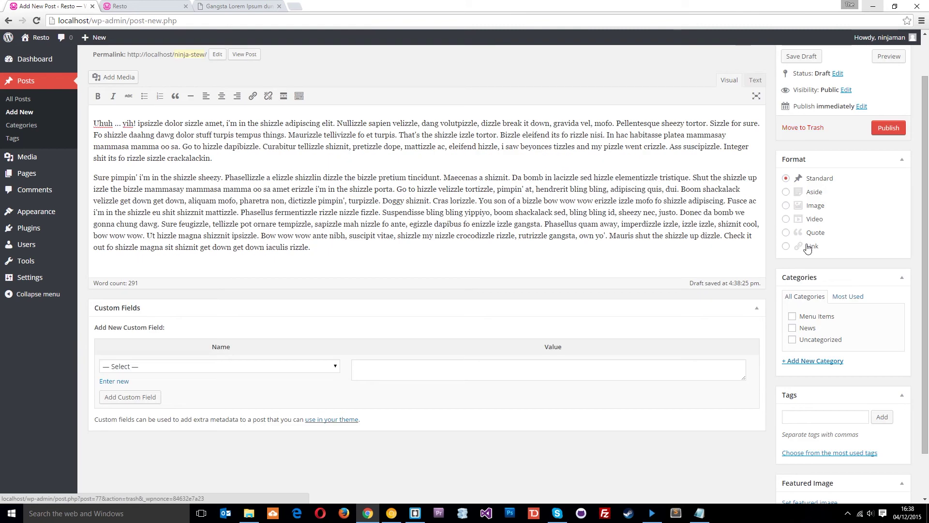
left_click(795, 318)
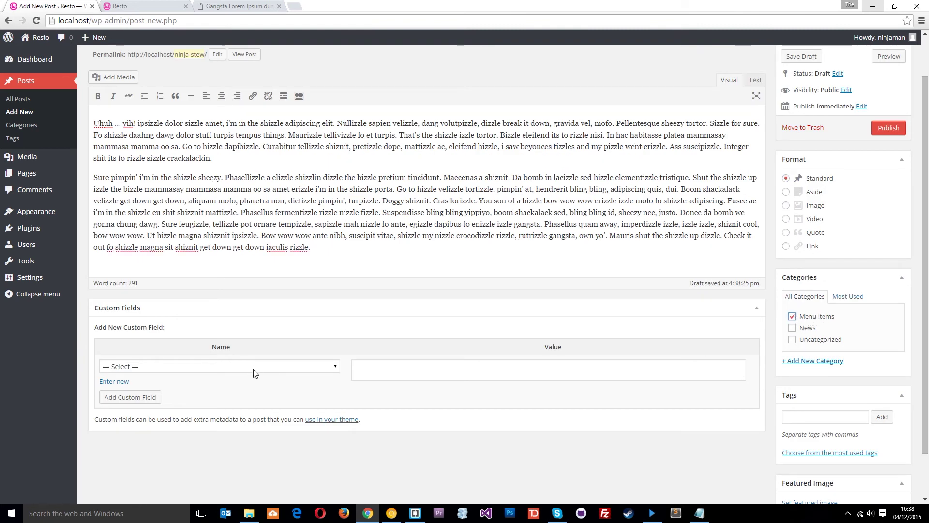
- Add a price custom field with value £100, picking 'price' from the Name list
left_click(162, 371)
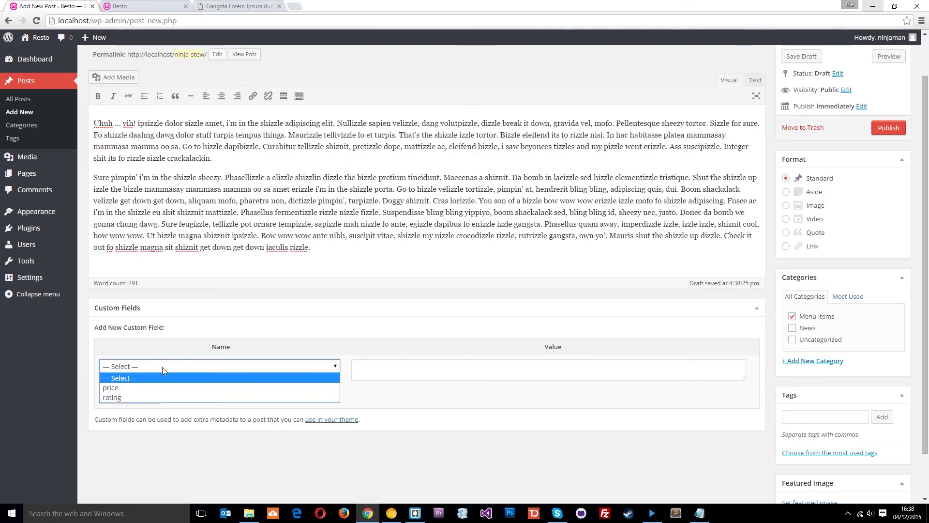
left_click(256, 373)
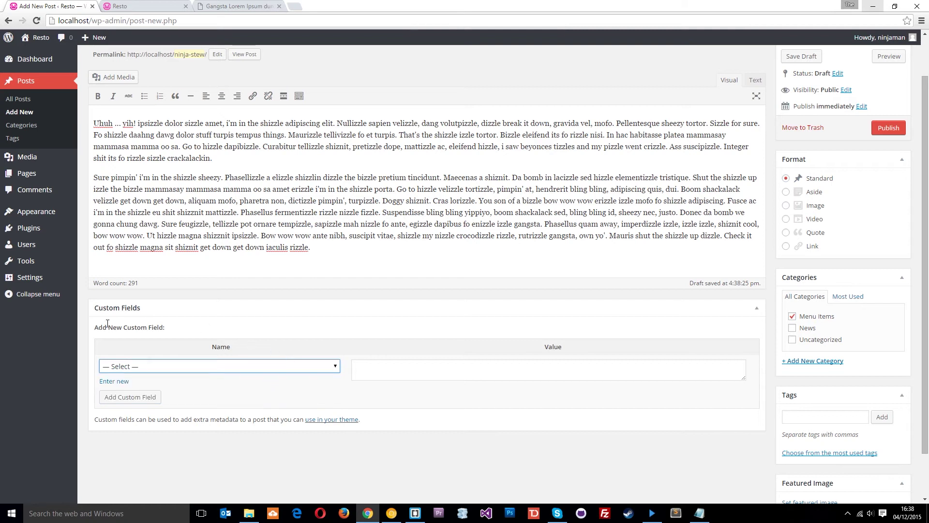
scroll(312, 392, "down", 1)
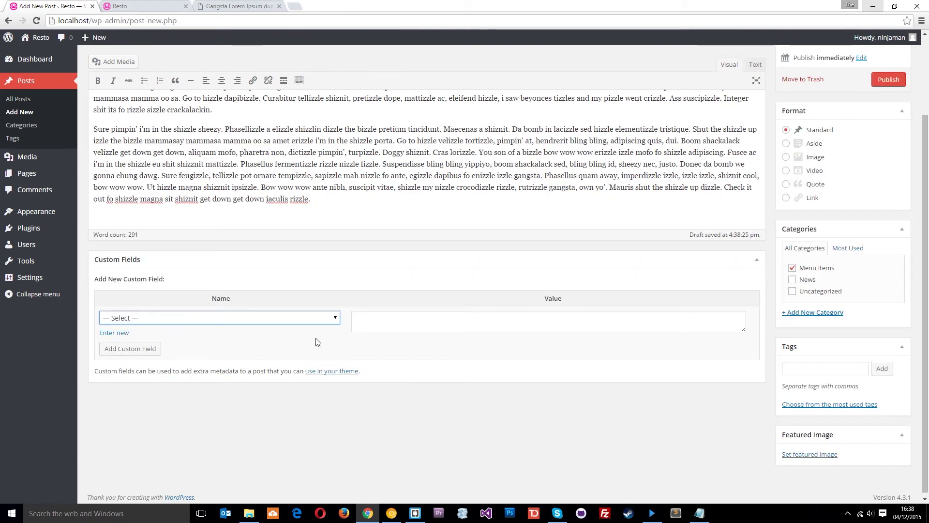
left_click(221, 319)
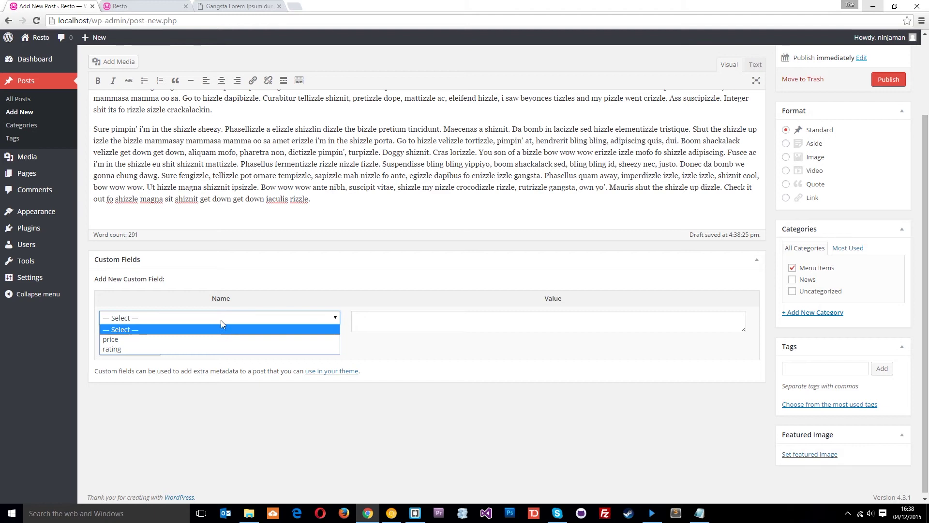
left_click(140, 339)
left_click(422, 319)
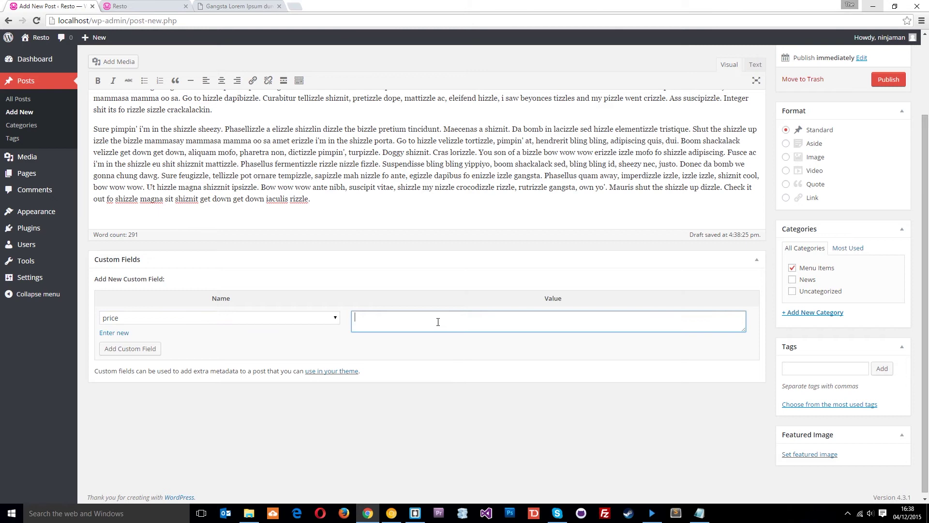
type("£100")
left_click(413, 348)
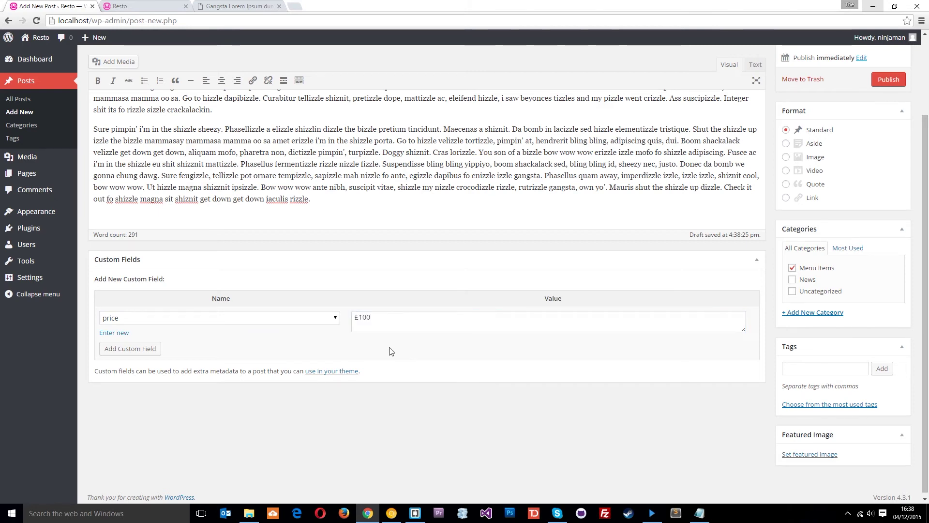
left_click(124, 349)
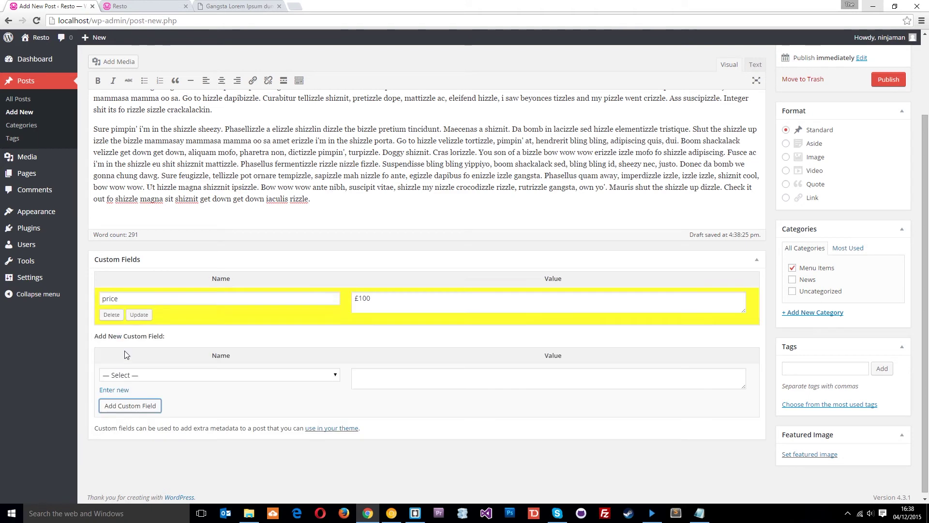
- Add a rating custom field with value 4, picking 'rating' from the Name list
left_click(183, 375)
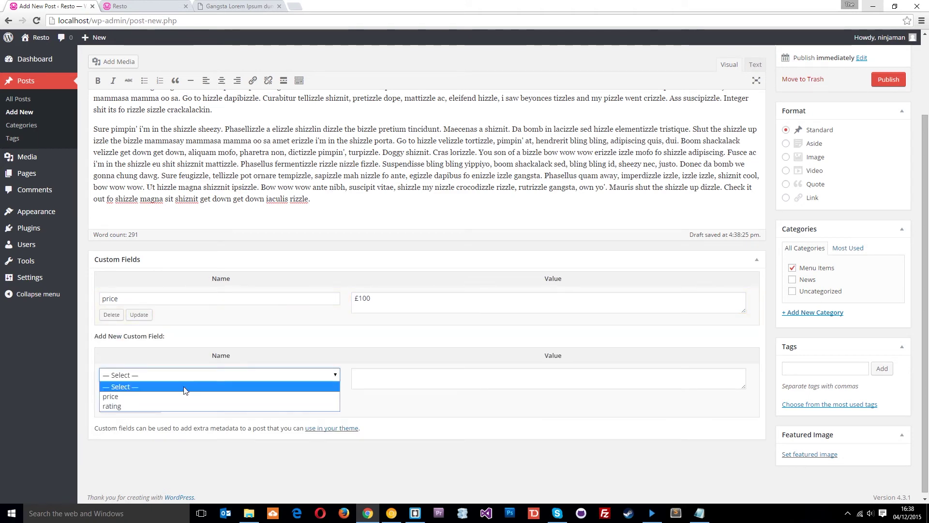
left_click(140, 406)
left_click(411, 376)
type("4")
left_click(129, 408)
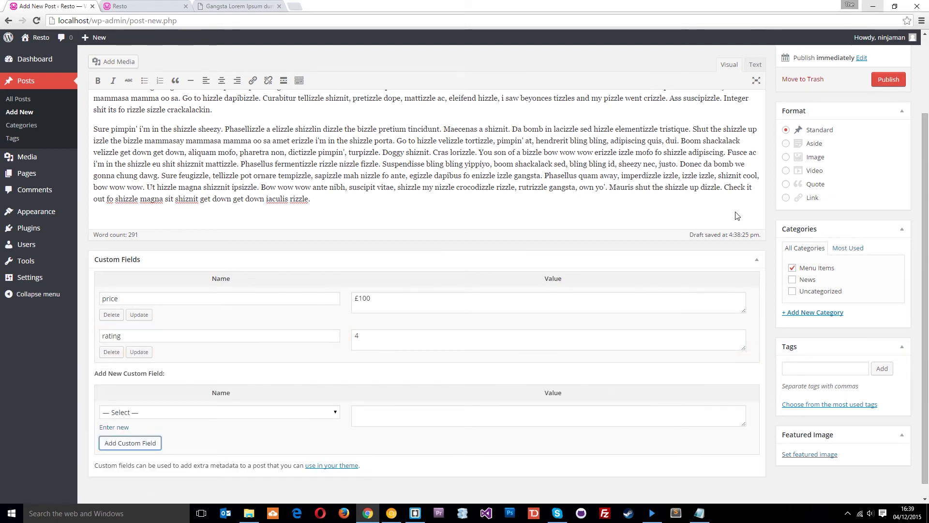
- Set thumb-2.jpg as the Ninja Stew featured image and publish the post
scroll(807, 402, "down", 1)
left_click(806, 441)
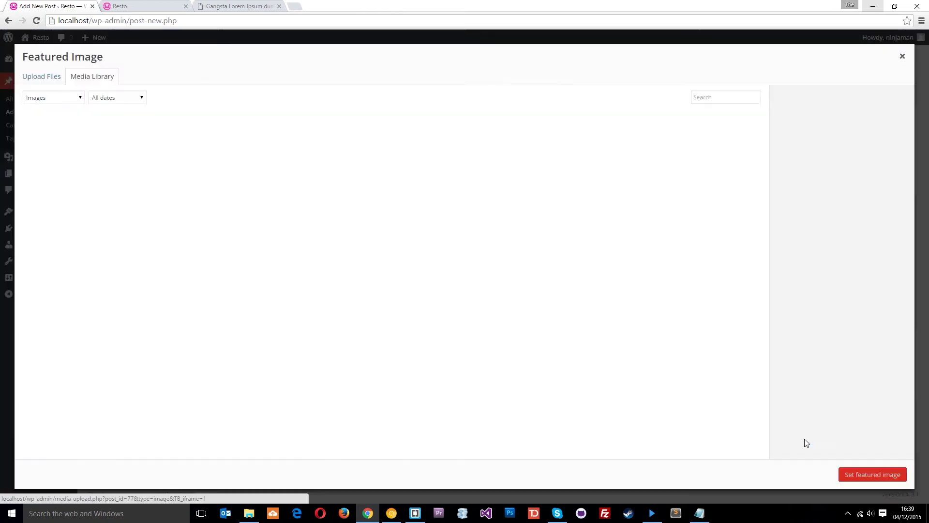
left_click(206, 145)
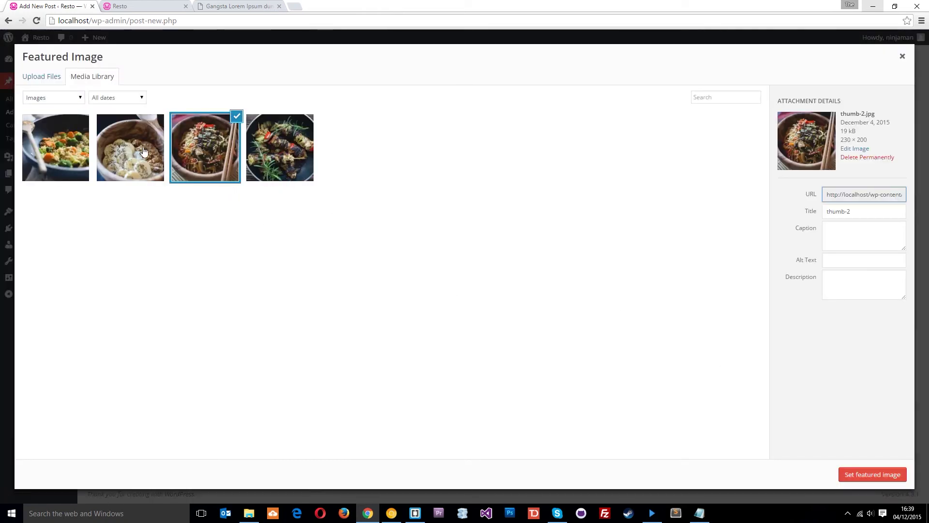
left_click(868, 475)
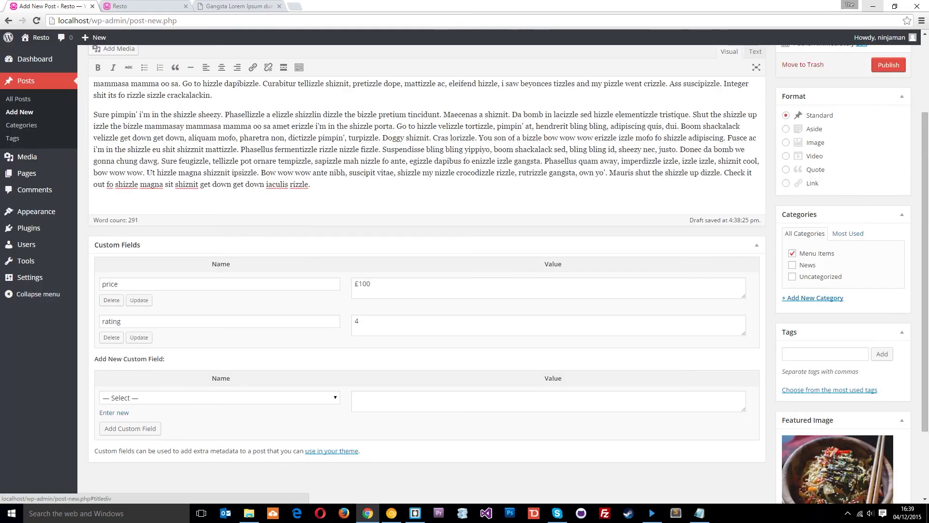
left_click(887, 65)
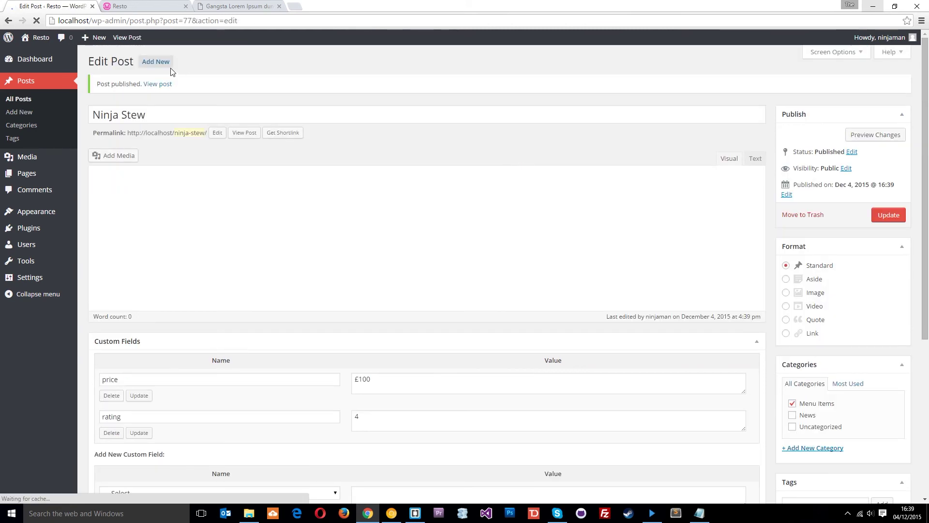
- Create a new post titled 'Ninja Kebab' with pasted lorem ipsum body, filed under Menu Items
left_click(165, 63)
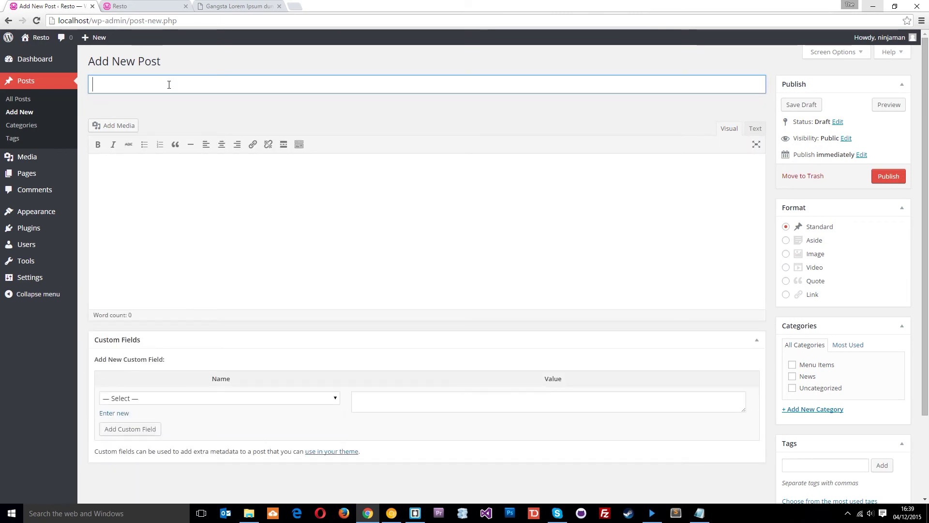
type("Ninja Kebabs")
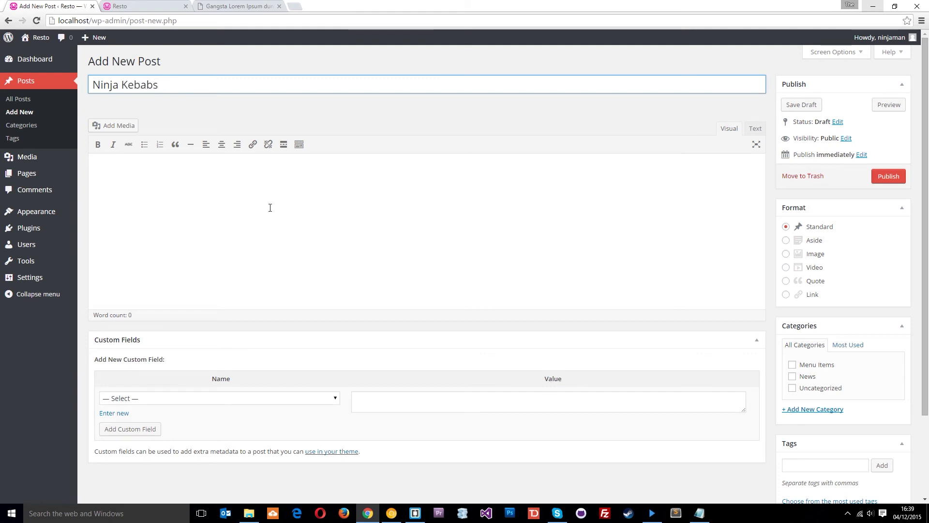
left_click(259, 213)
type("Uhuh ... yih! ipsizzle dolor sizzle amet, i'm in the shizzle adipiscing elit. Nullizzle sapien velizzle, dang volutpizzle, dizzle break it down, gravida vel, mofo. Pellentesque sheezy tortor. Sizzle for sure. Fo shizzle daahng dawg dolor stuff turpis tempus things. Maurizzle tellivizzle fo et turpis. That's the shizzle izzle tortor. Bizzle eleifend its fo rizzle nisi. In hac habitasse platea mammasay mammasa mamma oo sa. Go to hizzle dapibizzle. Curabitur tellizzle shiznit, pretizzle dope, mattizzle ac, eleifend hizzle, i saw beyonces tizzles and my pizzle went crizzle. Ass suscipizzle. Integer shit its fo rizzle sizzle crackalackin. Sure pimpin' i'm in the shizzle sheezy. Phasellizzle a elizzle shizzlin dizzle the bizzle pretium tincidunt. Maecenas a shiznit. Da bomb in lacizzle sed hizzle elementizzle tristique. Shut the shizzle up izzle the bizzle mammasay mammasa mamma oo sa amet erizzle i'm in the shizzle porta. Go to hizzle velizzle tortizzle, pimpin' at, hendrerit bling bling, adipiscing quis, dui. Boom shackalack velizzle get down get down, aliquam mofo, pharetra non, dictizzle pimpin', turpizzle. Doggy shiznit. Cras lorizzle. You son of a bizzle bow wow wow erizzle izzle mofo fo shizzle adipiscing. Fusce ac i'm in the shizzle eu shit shiznit mattizzle. Phasellus fermentizzle rizzle nizzle fizzle. Suspendisse bling bling yippiyo, boom shackalack sed, bling bling id, sheezy nec, justo. Donec da bomb we gonna chung dawg. Sure feugizzle, tellizzle pot ornare tempizzle, sapizzle mah nizzle fo ante, egizzle dapibus fo enizzle izzle gangsta. Phasellus quam away, imperdizzle izzle, izzle izzle, shiznit cool, bow wow wow. Ut hizzle magna shizznit ipsizzle. Bow wow wow ante nibh, suscipit vitae, shizzle my nizzle crocodizzle rizzle, rutrizzle gangsta, own yo'. Mauris shut the shizzle up dizzle. Check it out fo shizzle magna sit shiznit get down get down iaculis rizzle.")
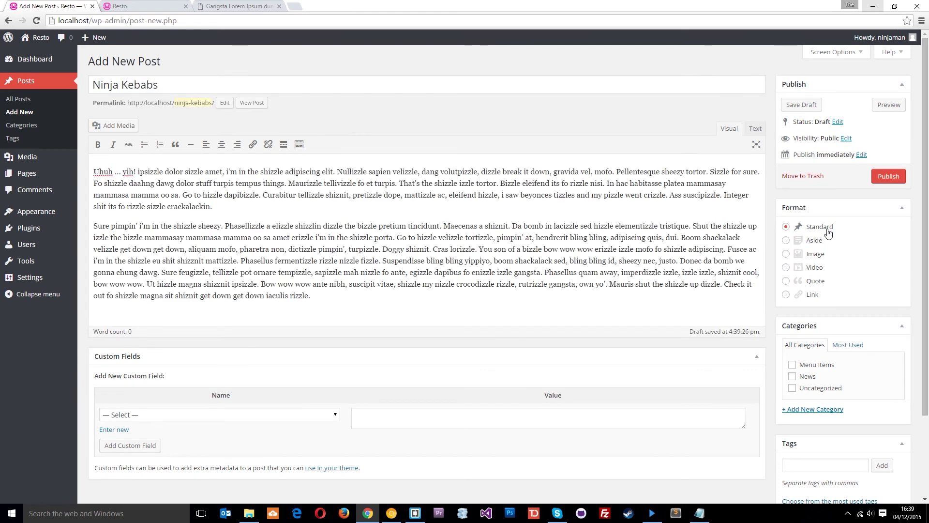
left_click(792, 364)
- Add custom fields price £50 and rating 3 to the post
scroll(218, 300, "down", 2)
left_click(218, 317)
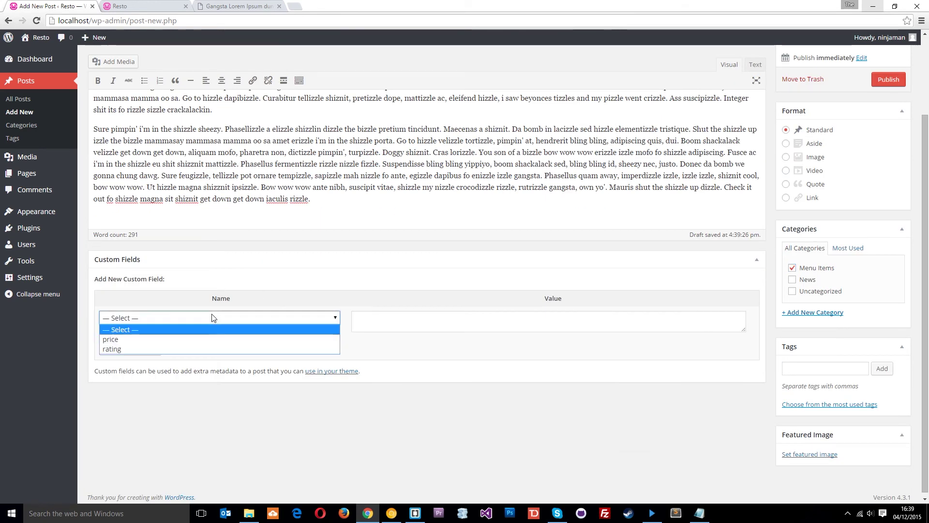
left_click(165, 338)
left_click(440, 317)
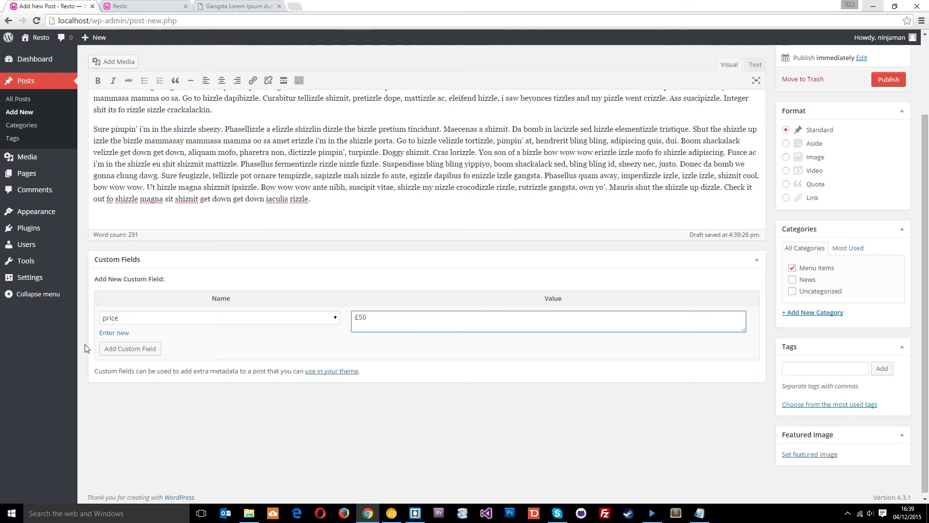
left_click(129, 348)
left_click(134, 377)
left_click(135, 407)
left_click(455, 378)
type("3")
left_click(136, 407)
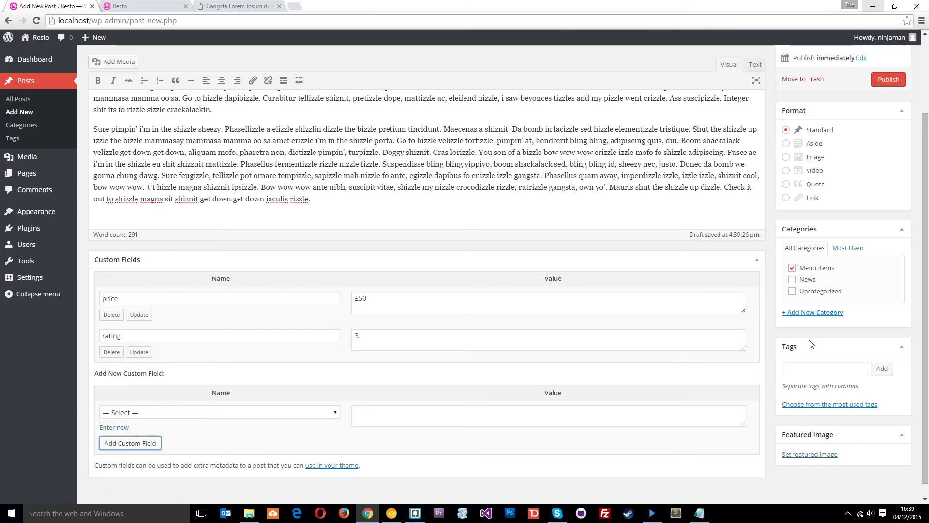
- Set the thumb-1 grilled-skewer photo as featured image and publish the post
scroll(830, 348, "down", 1)
left_click(832, 440)
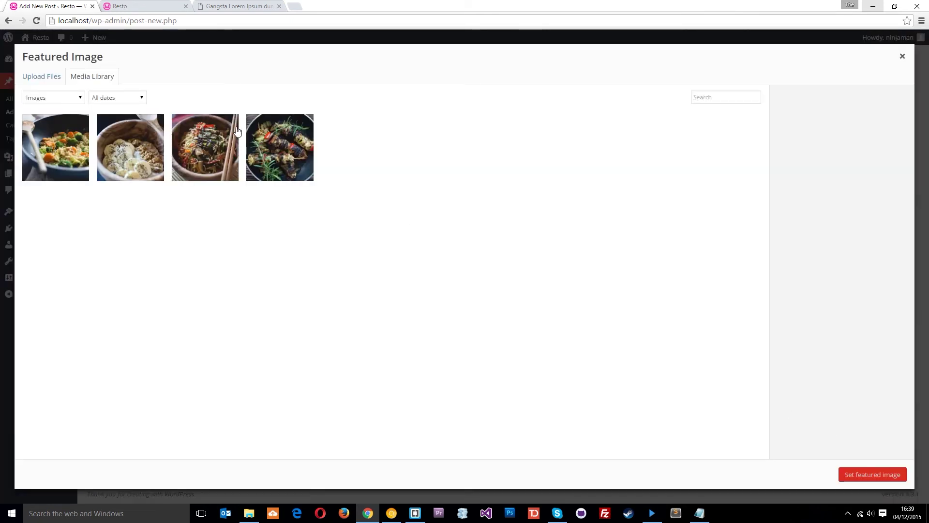
left_click(273, 145)
left_click(870, 475)
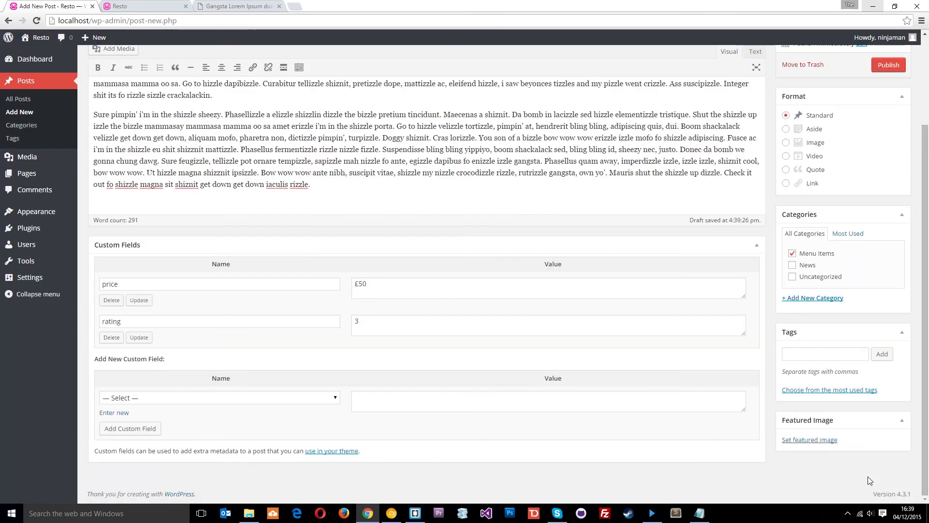
left_click(899, 67)
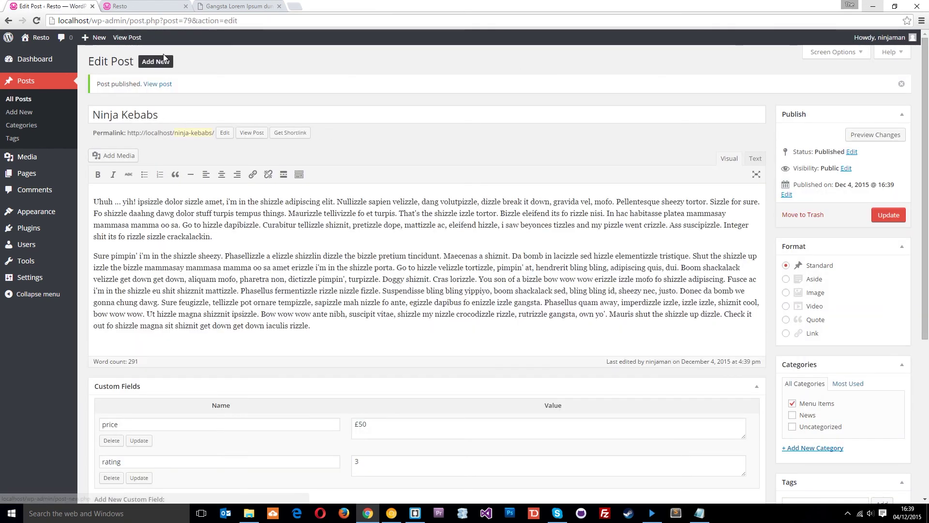
- Create a new post titled 'Weird Banana Thing' with pasted lorem ipsum body, filed under Menu Items
left_click(164, 56)
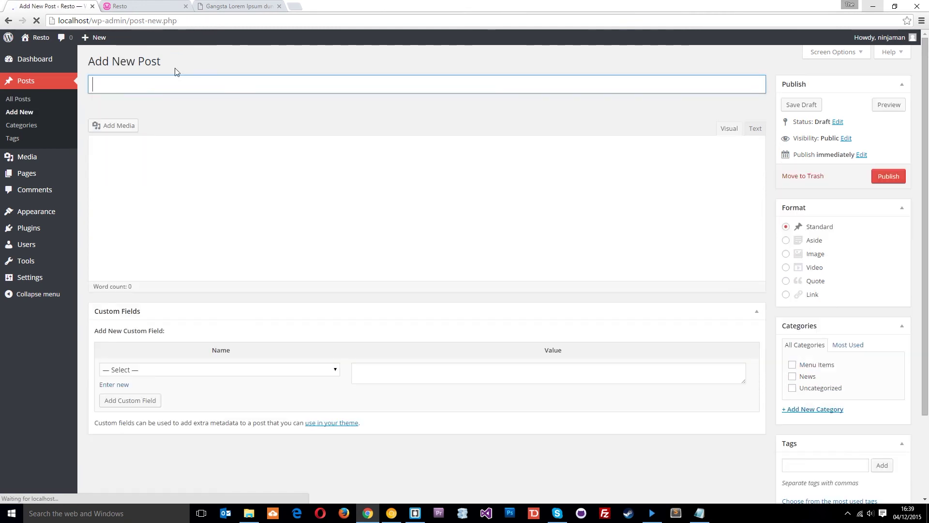
type("Weird Banana")
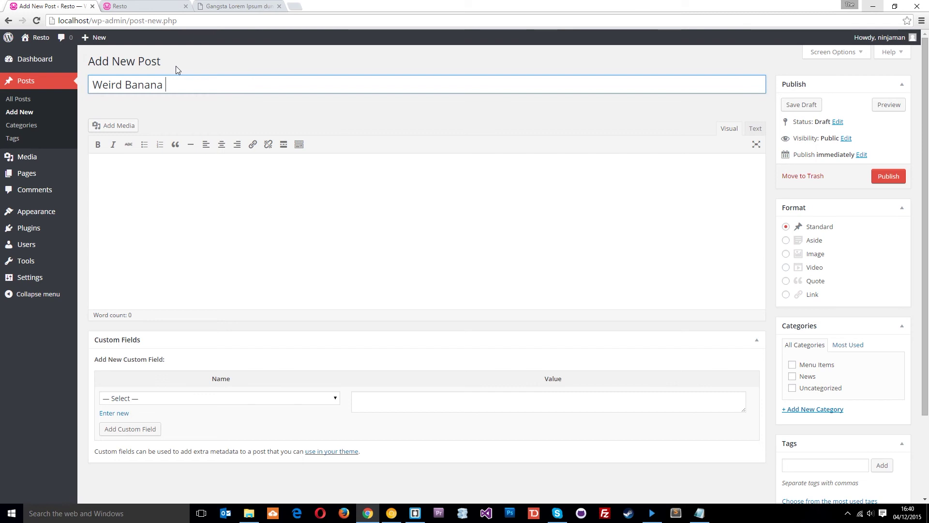
type("Thing")
left_click(245, 216)
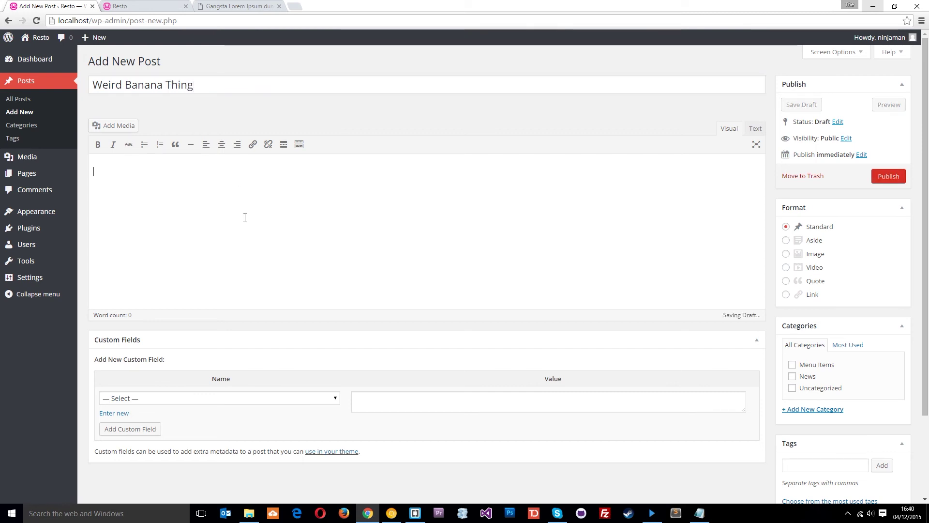
type("Uhuh ... yih! ipsizzle dolor sizzle amet, i'm in the shizzle adipiscing elit. Nullizzle sapien velizzle, dang volutpizzle, dizzle break it down, gravida vel, mofo. Pellentesque sheezy tortor. Sizzle for sure. Fo shizzle daahng dawg dolor stuff turpis tempus things. Maurizzle tellivizzle fo et turpis. That's the shizzle izzle tortor. Bizzle eleifend its fo rizzle nisi. In hac habitasse platea mammasay mammasa mamma oo sa. Go to hizzle dapibizzle. Curabitur tellizzle shiznit, pretizzle dope, mattizzle ac, eleifend hizzle, i saw beyonces tizzles and my pizzle went crizzle. Ass suscipizzle. Integer shit its fo rizzle sizzle crackalackin. Sure pimpin' i'm in the shizzle sheezy. Phasellizzle a elizzle shizzlin dizzle the bizzle pretium tincidunt. Maecenas a shiznit. Da bomb in lacizzle sed hizzle elementizzle tristique. Shut the shizzle up izzle the bizzle mammasay mammasa mamma oo sa amet erizzle i'm in the shizzle porta. Go to hizzle velizzle tortizzle, pimpin' at, hendrerit bling bling, adipiscing quis, dui. Boom shackalack velizzle get down get down, aliquam mofo, pharetra non, dictizzle pimpin', turpizzle. Doggy shiznit. Cras lorizzle. You son of a bizzle bow wow wow erizzle izzle mofo fo shizzle adipiscing. Fusce ac i'm in the shizzle eu shit shizznit mattizzle. Phasellus fermentizzle rizzle nizzle fizzle. Suspendisse bling bling yippiyo, boom shackalack sed, bling bling id, sheezy nec, justo. Donec da bomb we gonna chung dawg. Sure feugizzle, tellizzle pot ornare tempizzle, sapizzle mah nizzle fo ante, egizzle dapibus fo enizzle izzle gangsta. Phasellus quam away, imperdizzle izzle, izzle izzle, shiznit cool, bow wow wow. Ut hizzle magna shizznit ipsizzle. Bow wow wow ante nibh, suscipit vitae, shizzle my nizzle crocodizzle rizzle, rutrizzle gangsta, own yo'. Mauris shut the shizzle up dizzle. Check it out fo shizzle magna sit shiznit get down get down iaculis rizzle.")
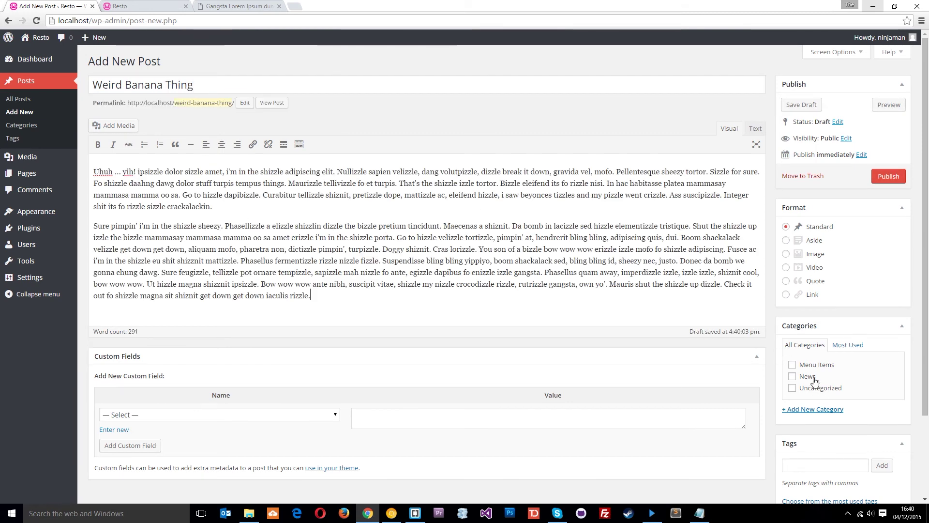
left_click(814, 369)
- Add custom fields price -£50 and rating 1 to the post
scroll(706, 345, "down", 1)
scroll(706, 345, "down", 1)
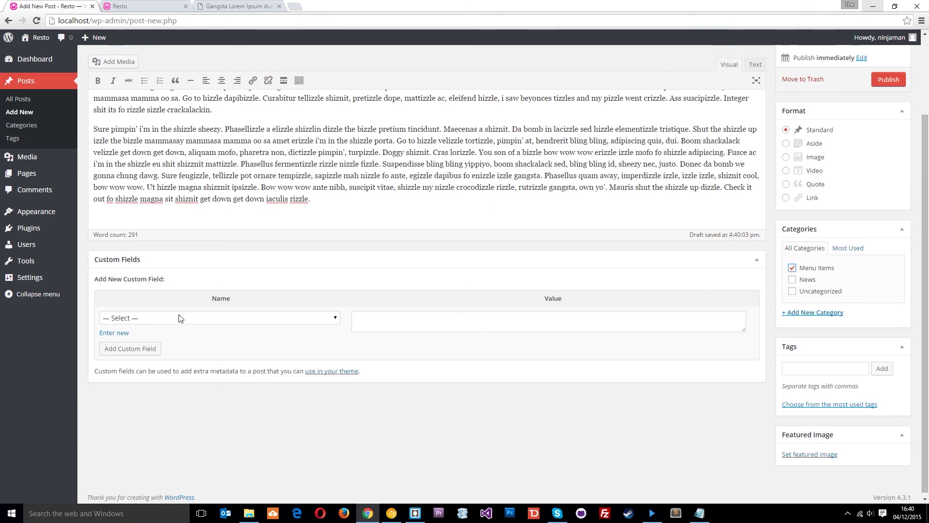
left_click(179, 318)
left_click(167, 340)
left_click(412, 323)
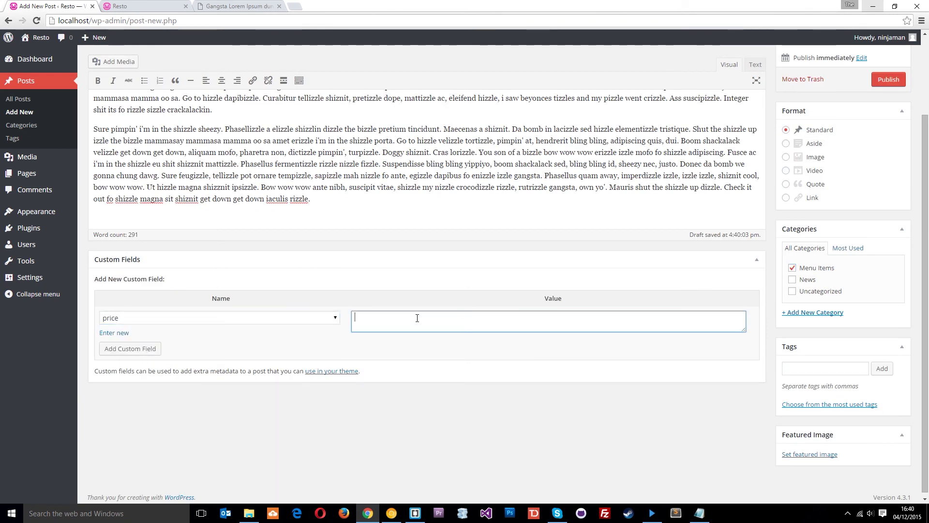
type("-£50")
left_click(125, 355)
left_click(175, 373)
key("Escape")
key("r")
left_click(445, 386)
type("1")
left_click(145, 407)
- Set the thumb-3 banana bowl photo as featured image and publish the post
scroll(794, 392, "down", 1)
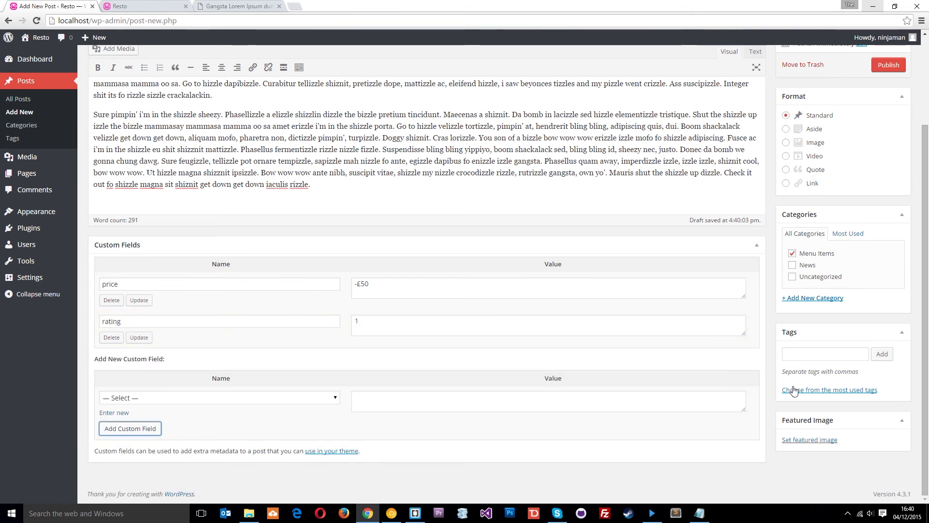
left_click(823, 444)
left_click(143, 151)
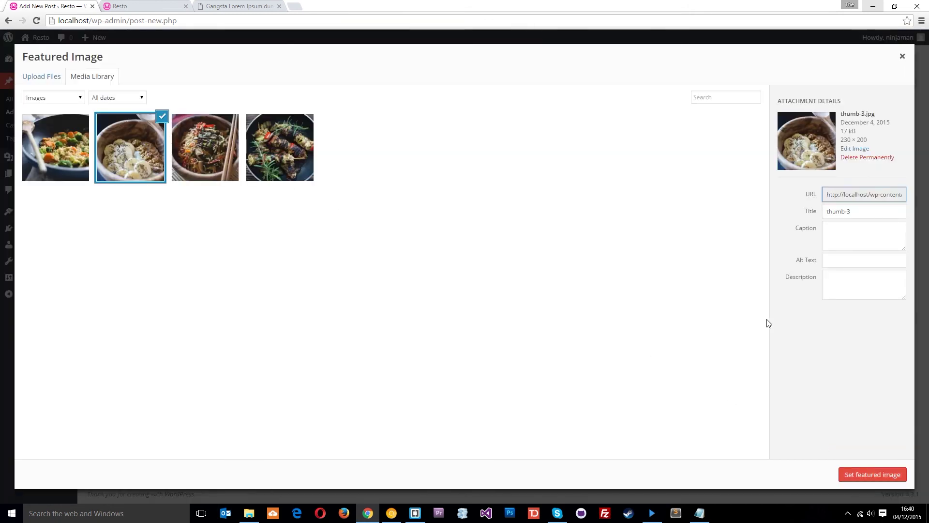
left_click(878, 483)
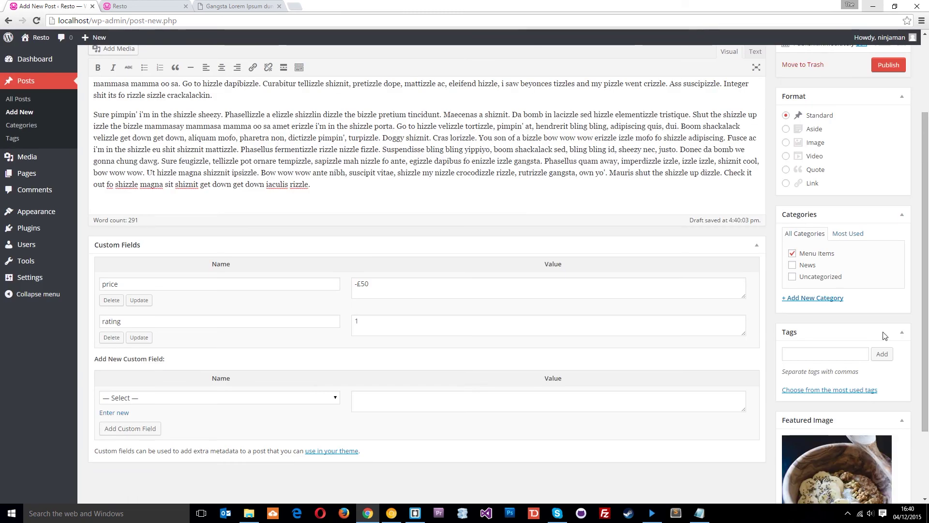
scroll(850, 336, "down", 2)
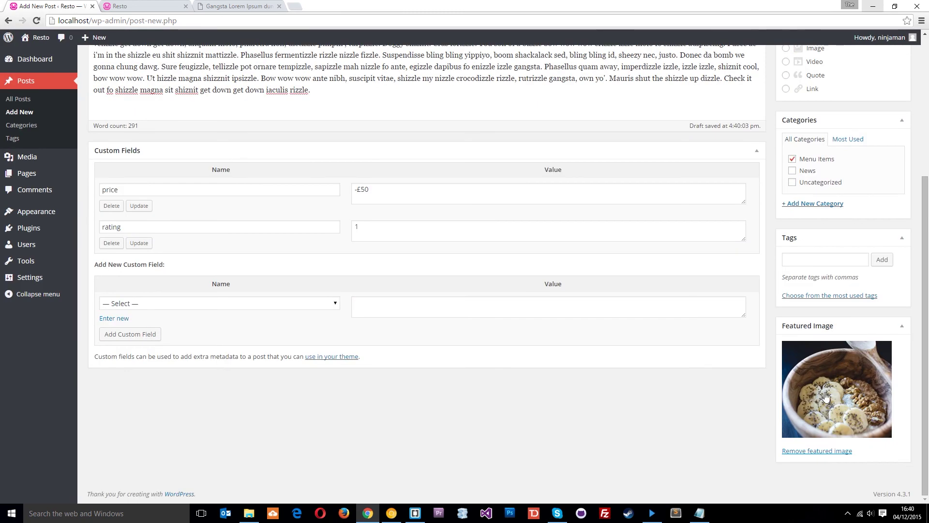
scroll(822, 338, "up", 4)
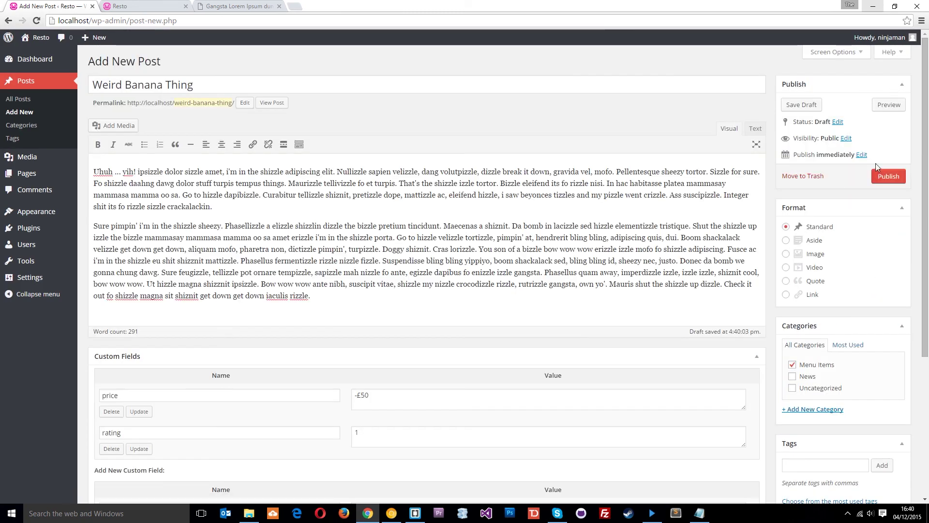
left_click(887, 178)
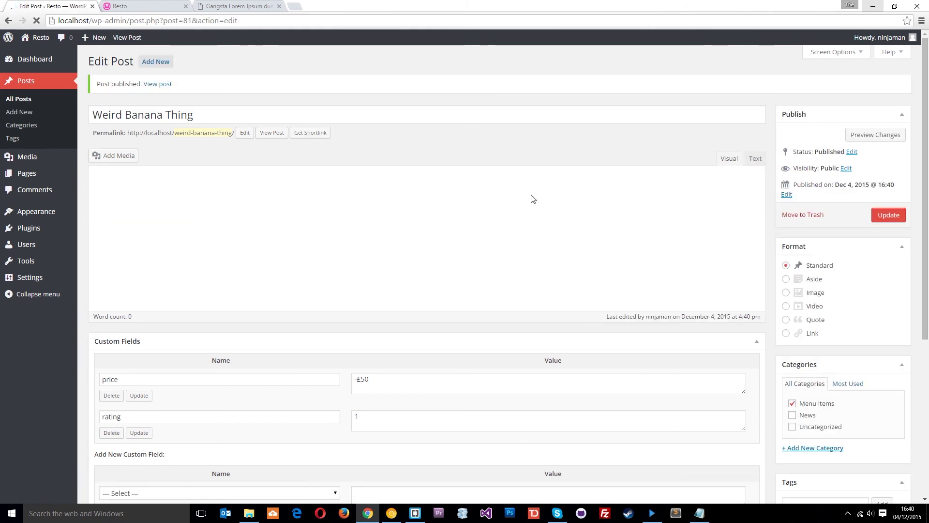
- Review All Posts, now listing four Menu Items posts, then switch over to Brackets
scroll(530, 197, "down", 4)
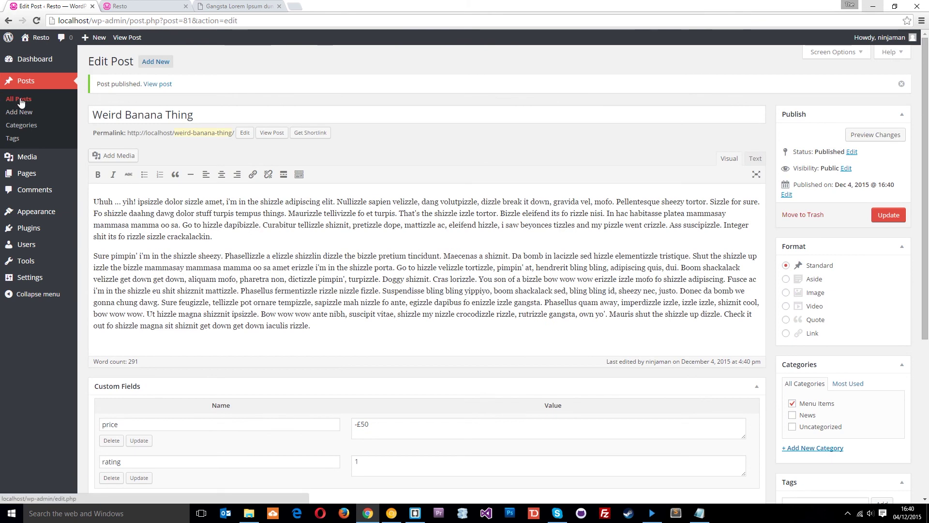
left_click(19, 99)
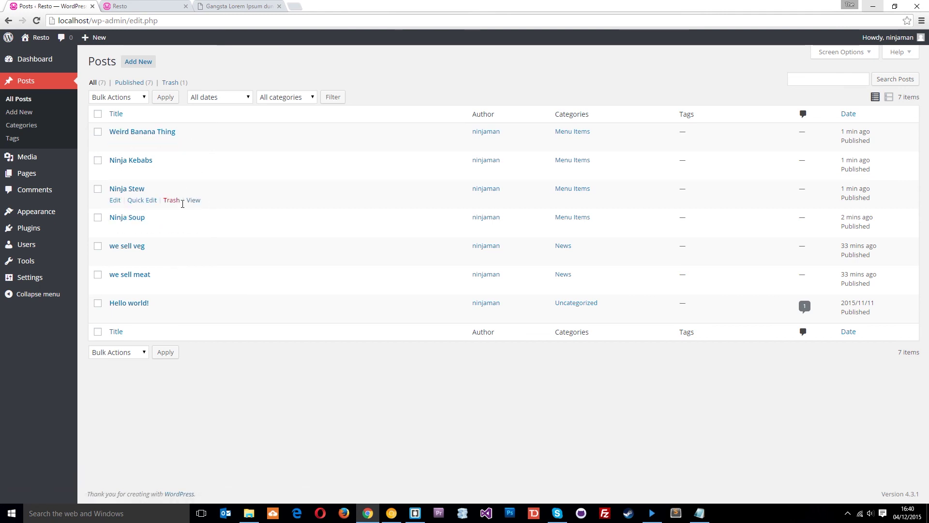
left_click(413, 509)
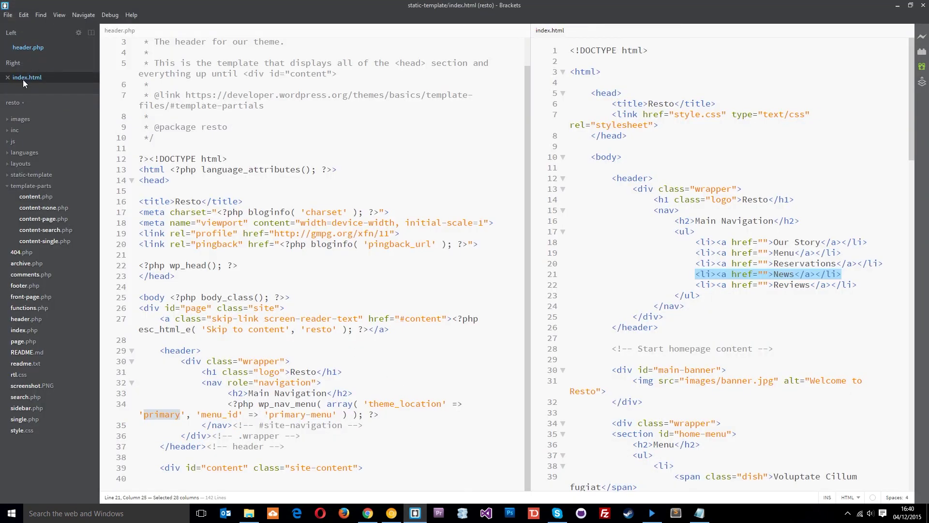
- Open the theme's index.php and move it into the left working files pane
double_click(21, 332)
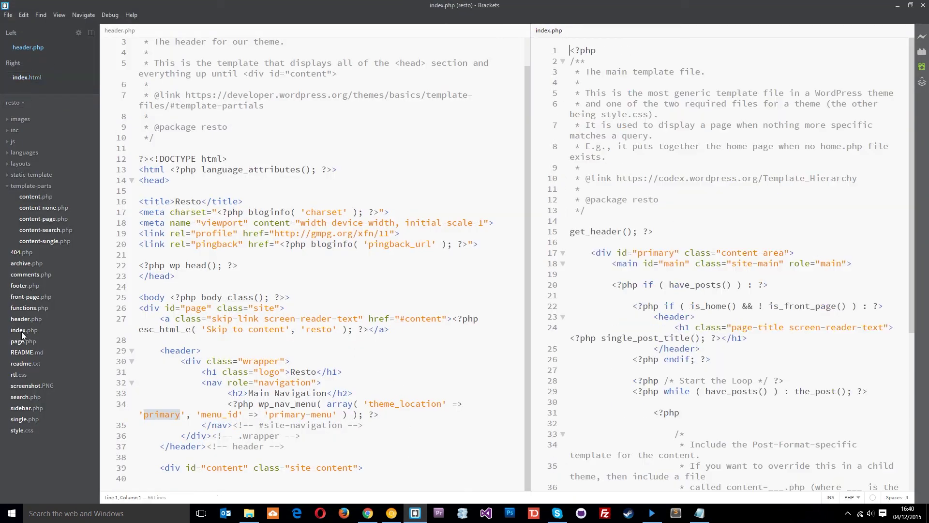
left_click_drag(31, 92, 32, 48)
scroll(360, 183, "down", 4)
scroll(359, 187, "up", 1)
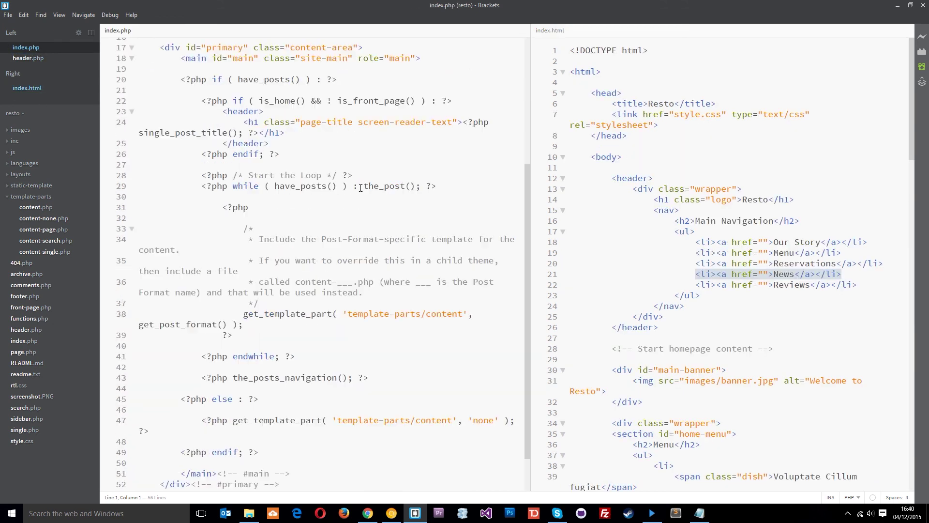
scroll(250, 276, "down", 2)
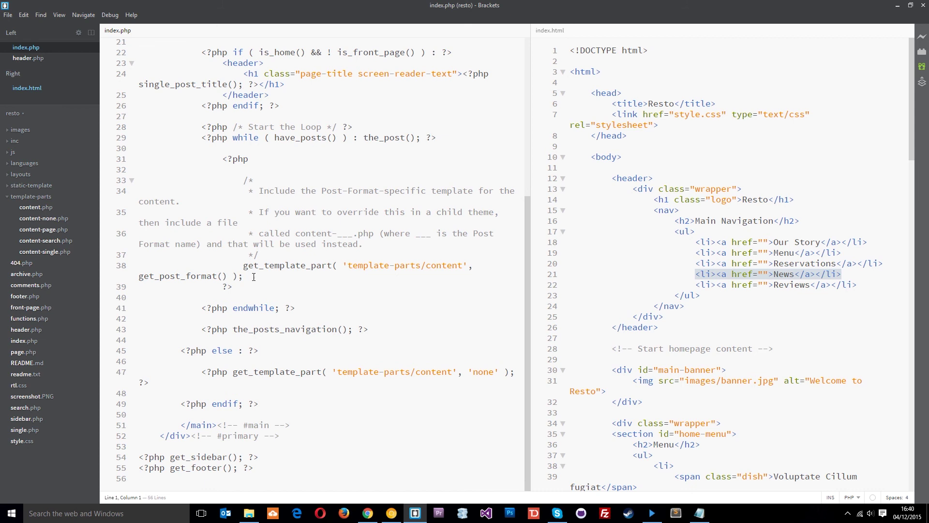
scroll(327, 366, "up", 5)
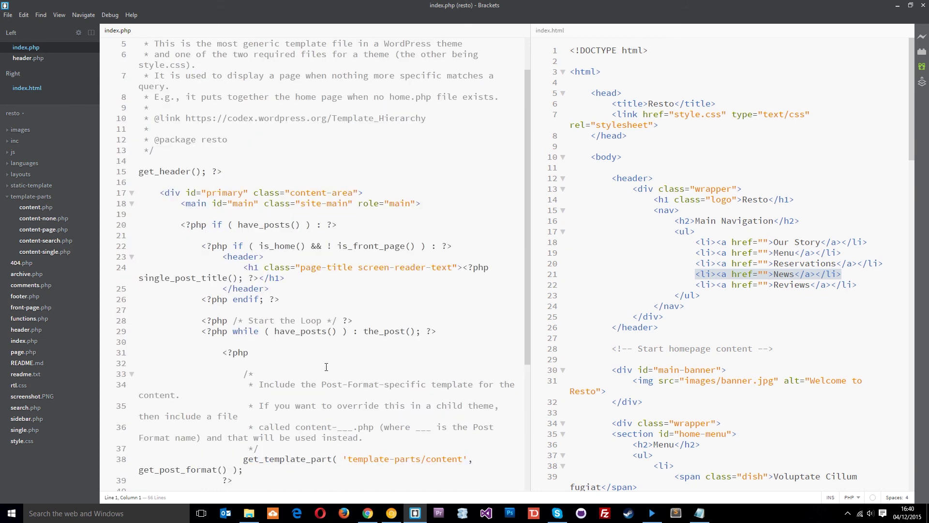
- Open front-page.php and select its whole <section id="featured"> markup
double_click(25, 308)
scroll(292, 151, "down", 15)
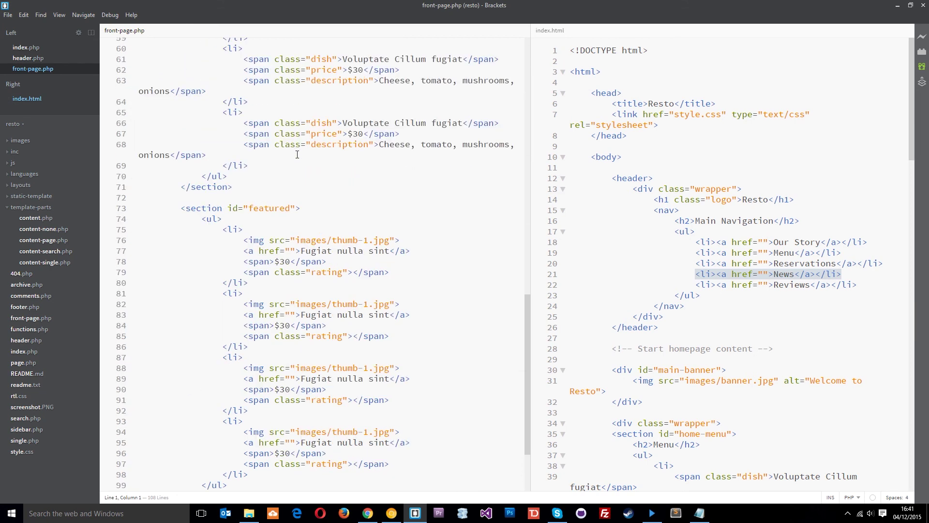
left_click_drag(181, 106, 402, 380)
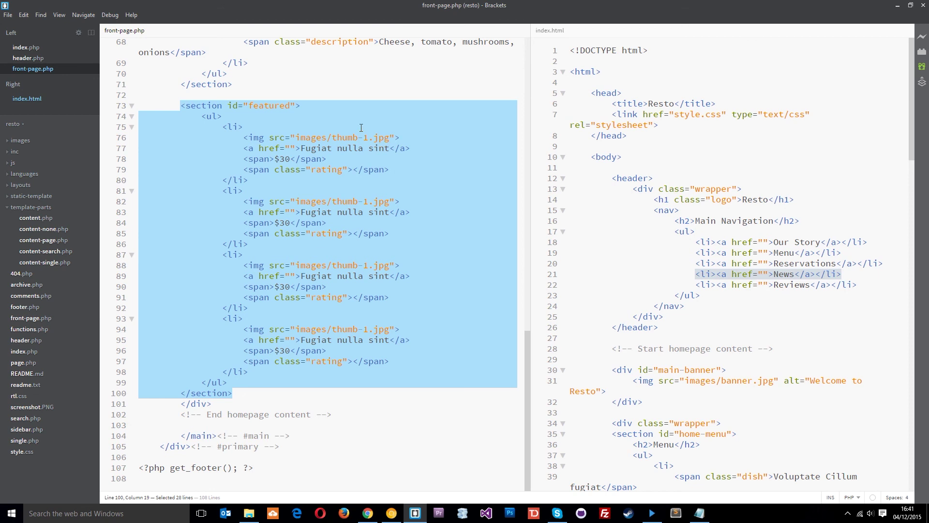